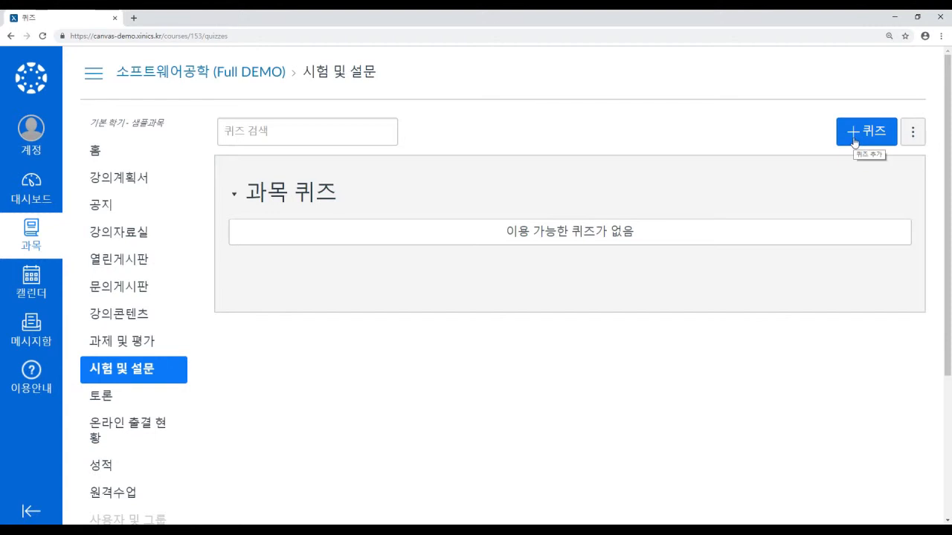
Step: Create a new quiz titled "중간고사" with the description "좋은 결과 있길 바랍니다."
{"action": "left_click", "coordinate": [854, 141]}
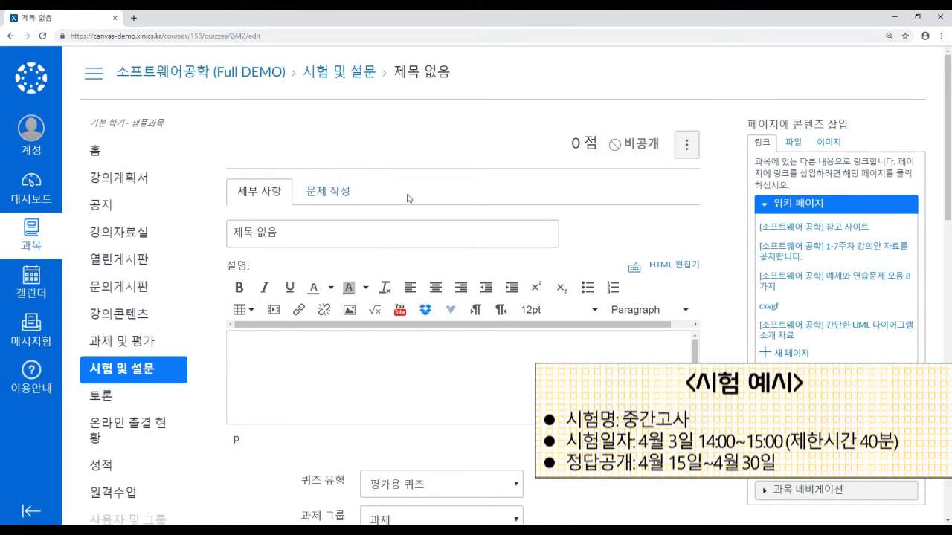
{"action": "left_click_drag", "start_coordinate": [385, 229], "coordinate": [213, 238]}
{"action": "type", "text": "중간고사"}
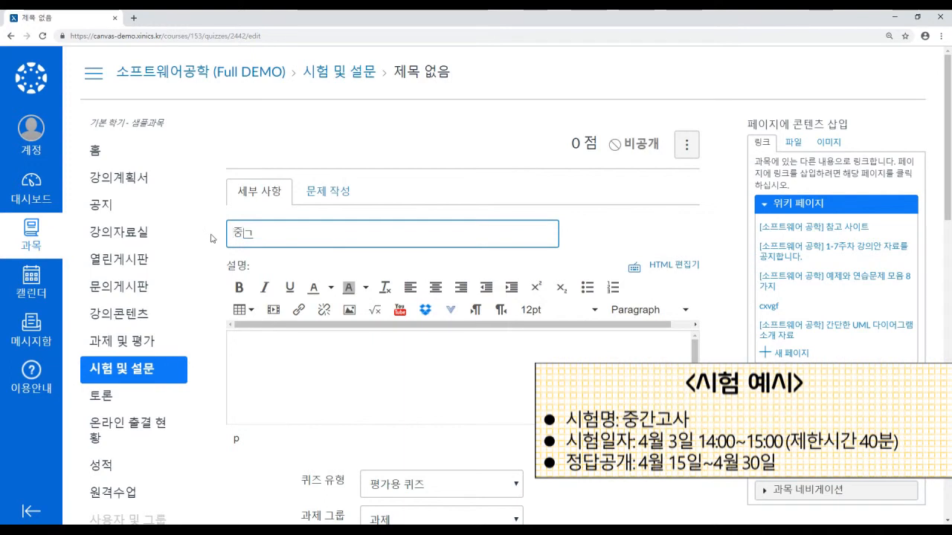
{"action": "left_click", "coordinate": [305, 377]}
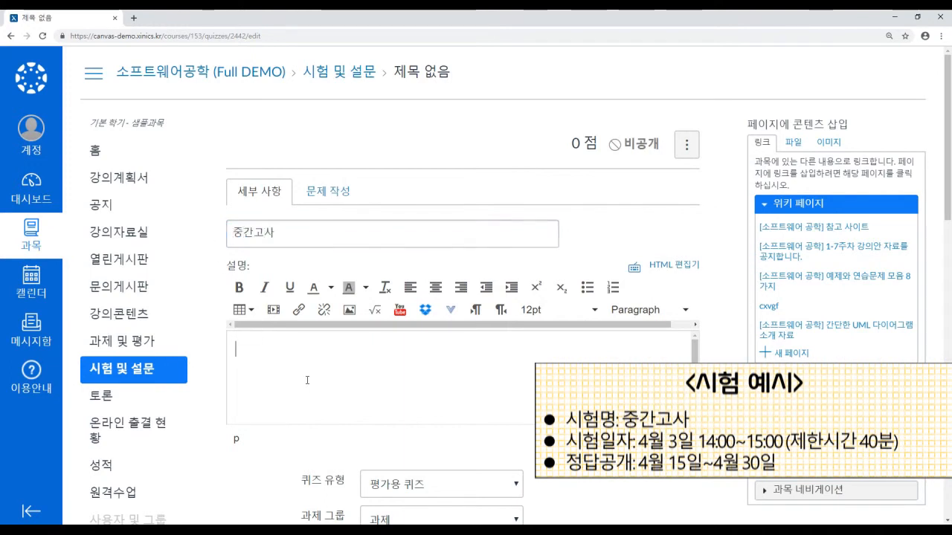
{"action": "type", "text": "좋은 결"}
{"action": "type", "text": "과 있기"}
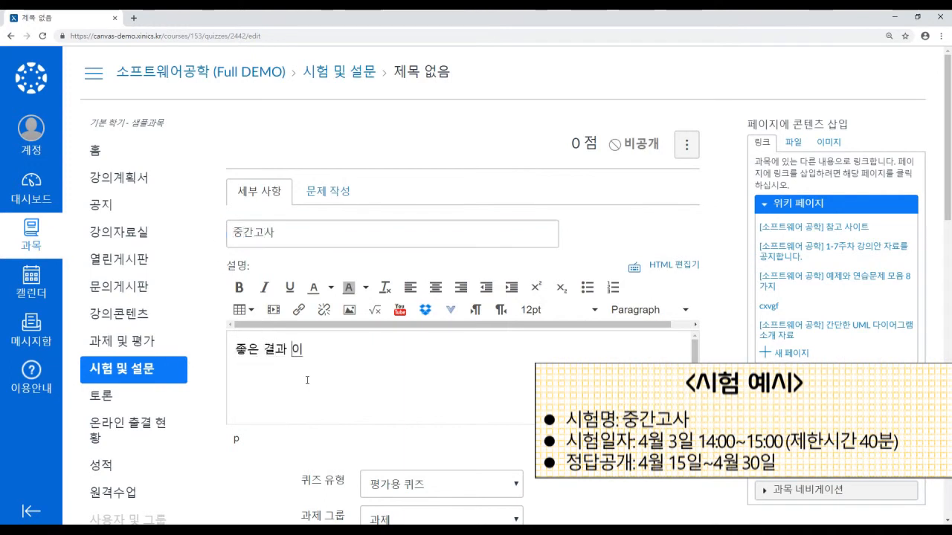
{"action": "type", "text": " 바랍니다."}
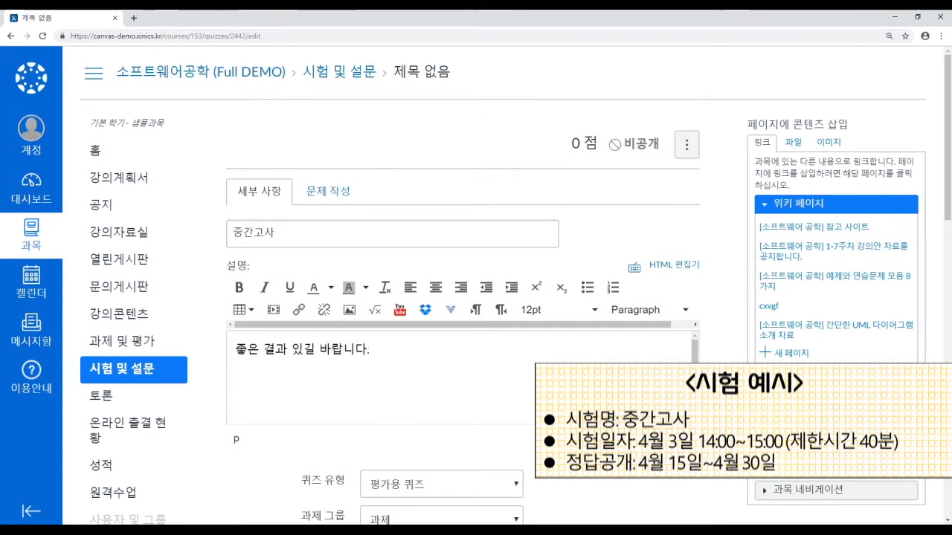
Step: Keep the quiz type as 평가용 퀴즈 and set the quiz time limit to 40 minutes
{"action": "scroll", "coordinate": [306, 380], "scroll_direction": "down", "scroll_amount": 3}
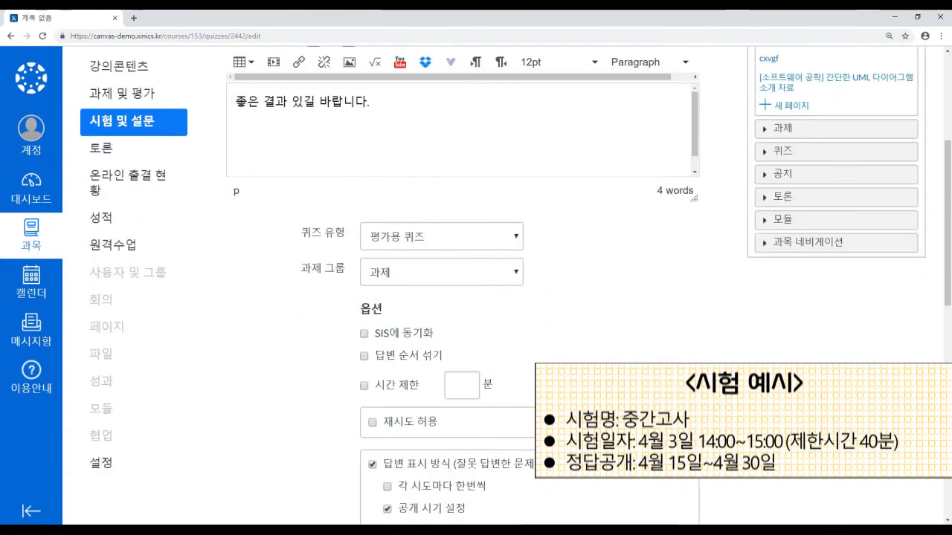
{"action": "left_click", "coordinate": [496, 236]}
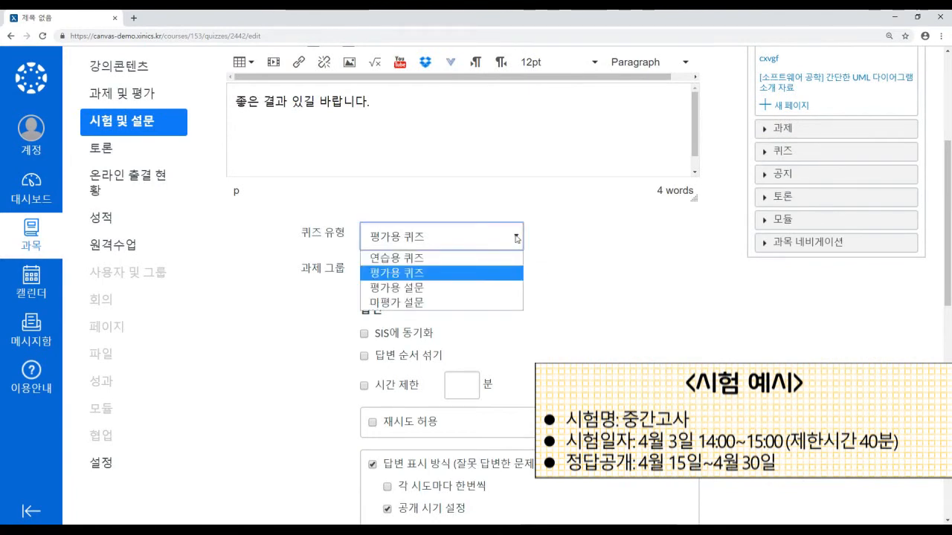
{"action": "left_click", "coordinate": [515, 238]}
{"action": "scroll", "coordinate": [468, 288], "scroll_direction": "down", "scroll_amount": 1}
{"action": "left_click", "coordinate": [468, 288]}
{"action": "type", "text": "40"}
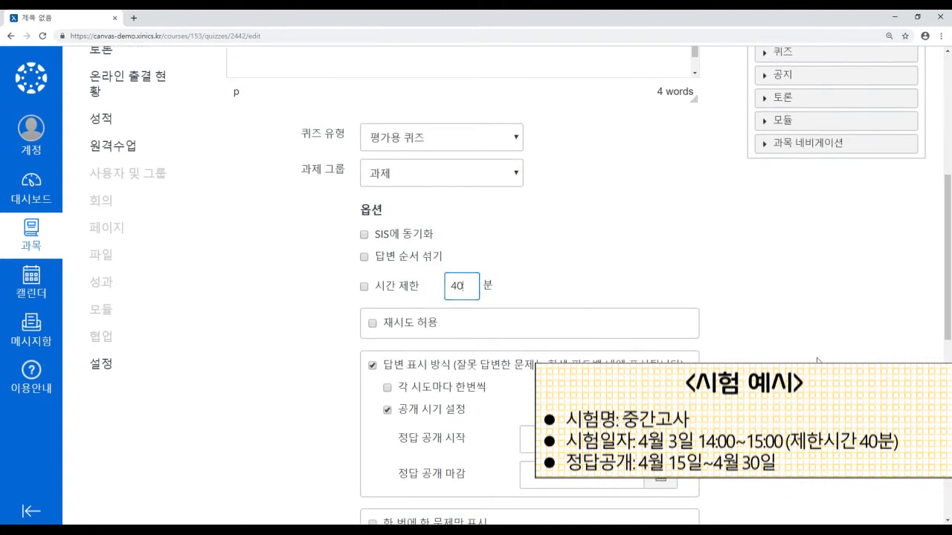
{"action": "left_click", "coordinate": [768, 348]}
Step: Set the correct answers to be released from 15 April 2019 until 30 April 2019
{"action": "scroll", "coordinate": [789, 353], "scroll_direction": "down", "scroll_amount": 3}
{"action": "left_click", "coordinate": [660, 192]}
{"action": "left_click", "coordinate": [558, 307]}
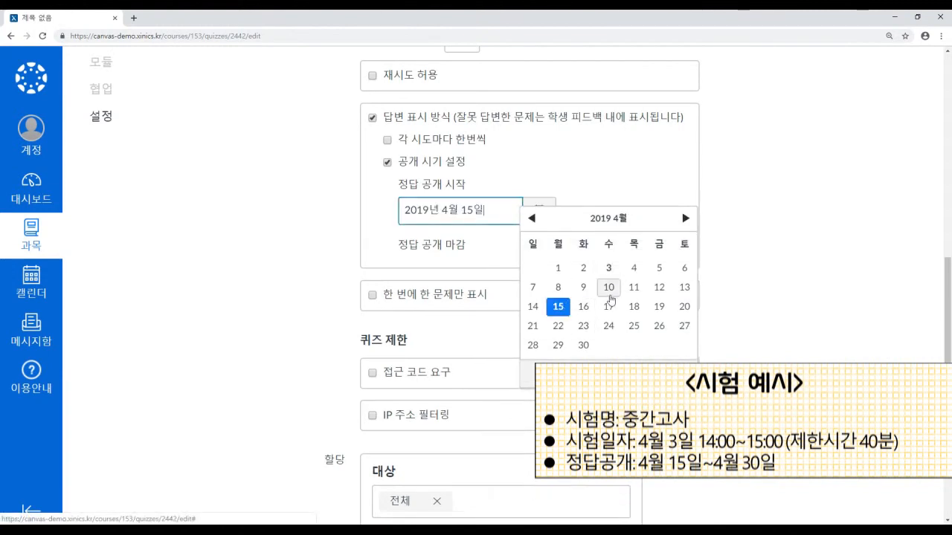
{"action": "left_click", "coordinate": [660, 247]}
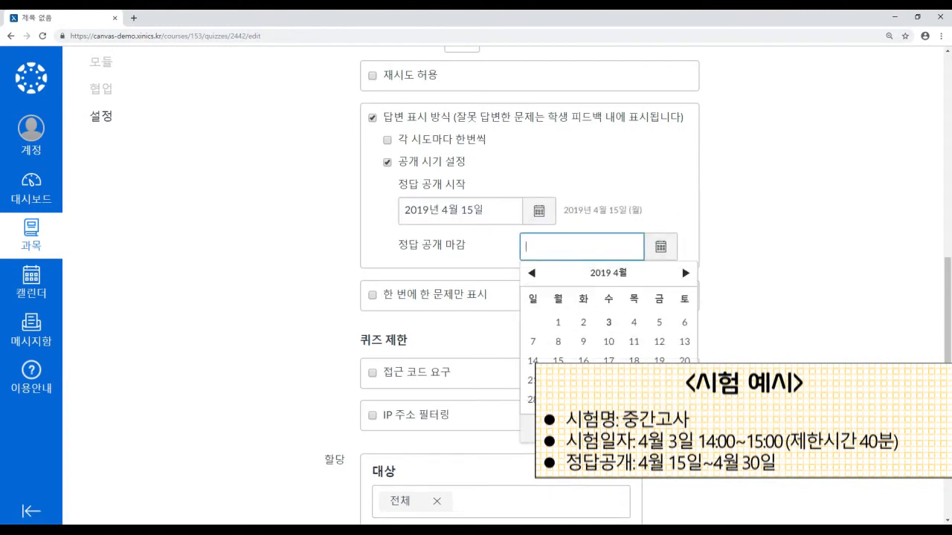
{"action": "left_click", "coordinate": [583, 399]}
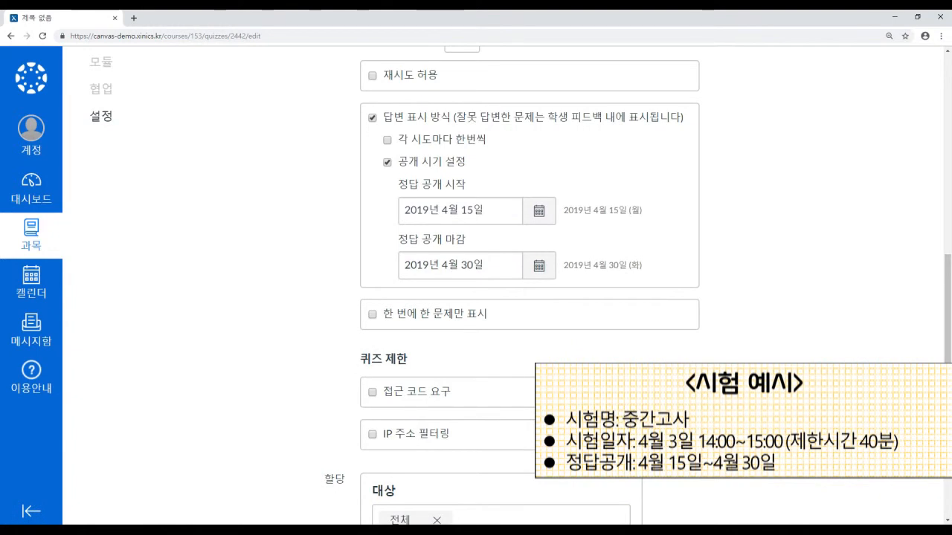
Step: Set the quiz's availability start for all students to 3 April 2019 at 14:00
{"action": "scroll", "coordinate": [529, 297], "scroll_direction": "down", "scroll_amount": 3}
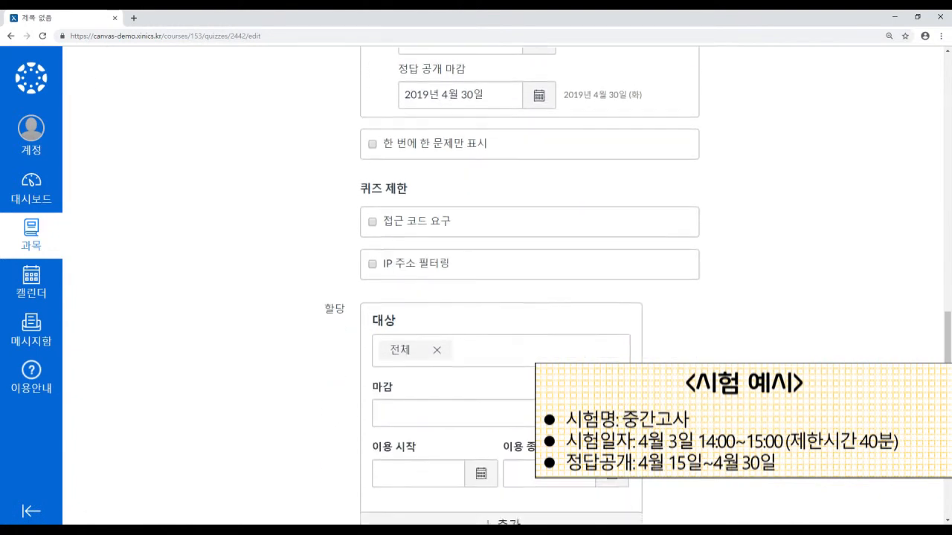
{"action": "scroll", "coordinate": [529, 297], "scroll_direction": "down", "scroll_amount": 2}
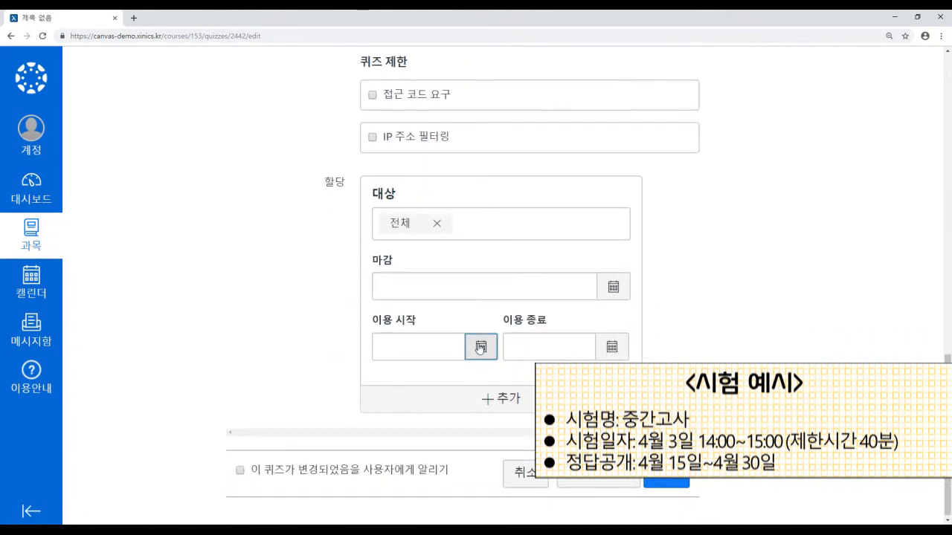
{"action": "left_click", "coordinate": [480, 345]}
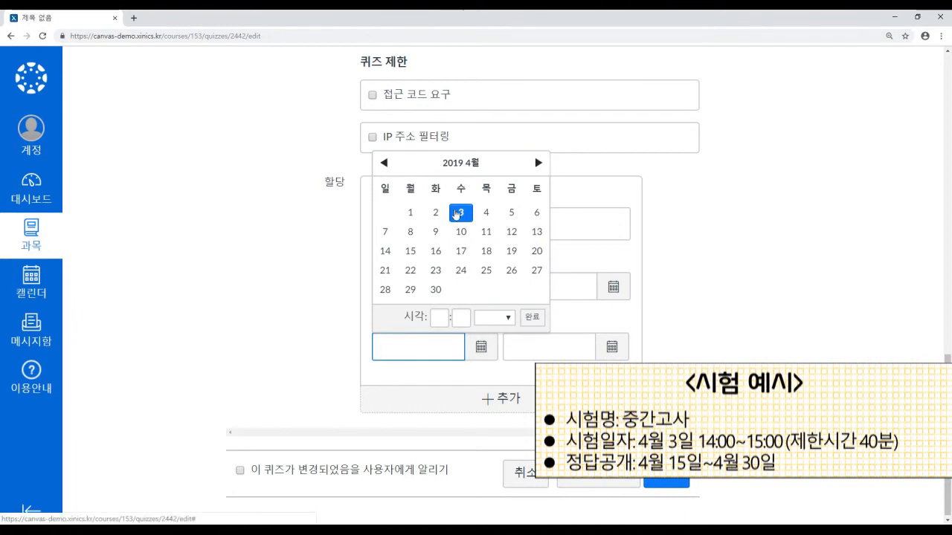
{"action": "left_click", "coordinate": [461, 213]}
{"action": "left_click", "coordinate": [439, 318]}
{"action": "type", "text": "14"}
{"action": "key", "text": "Tab"}
{"action": "type", "text": "00"}
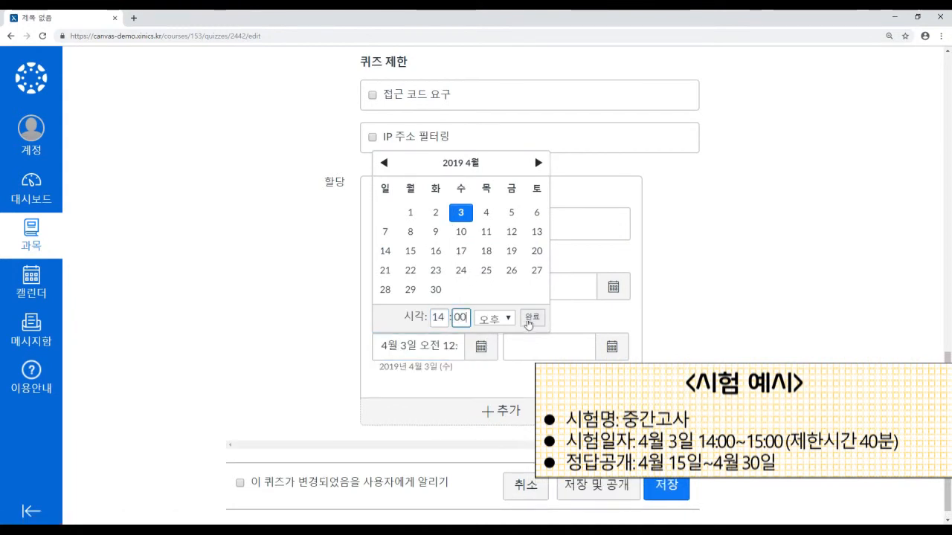
{"action": "left_click", "coordinate": [533, 317]}
Step: Set the quiz's availability end to 3 April 2019 at 15:00
{"action": "left_click", "coordinate": [604, 347]}
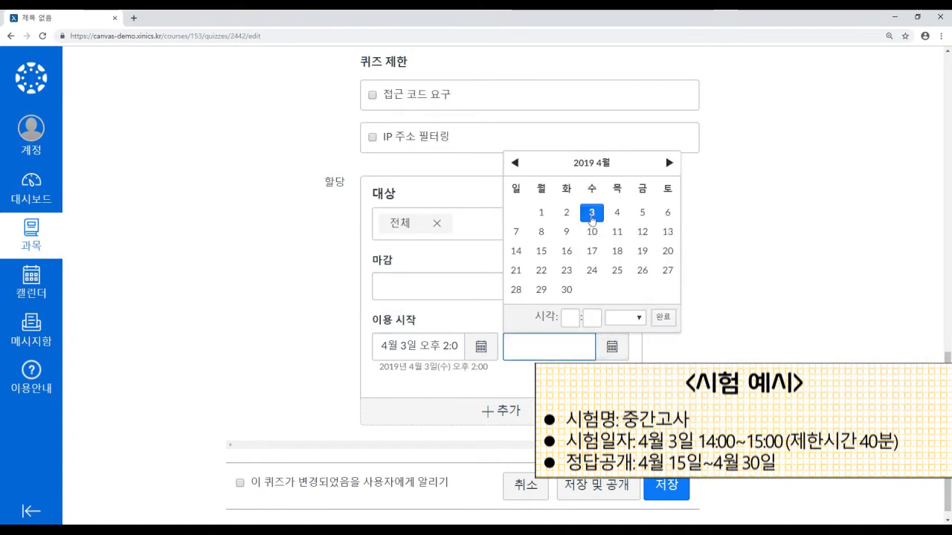
{"action": "left_click", "coordinate": [571, 319]}
{"action": "type", "text": "15"}
{"action": "left_click", "coordinate": [592, 319]}
{"action": "type", "text": "00"}
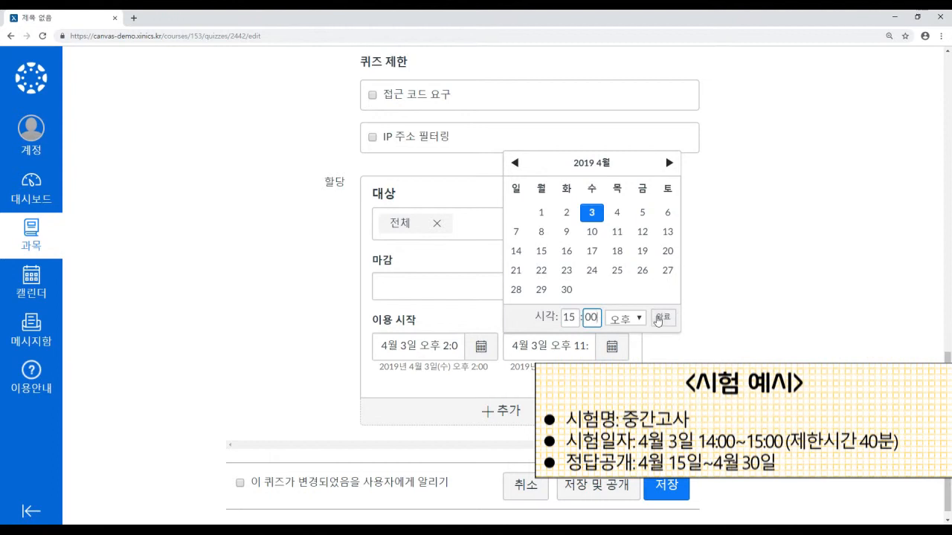
{"action": "left_click", "coordinate": [662, 317]}
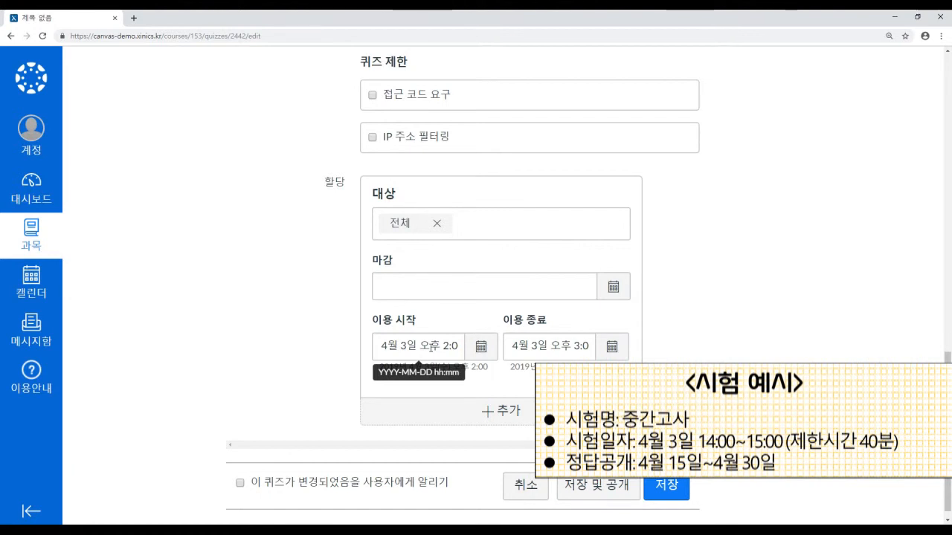
Step: Add a new question named "문제1" to the quiz with the question text "1+1"
{"action": "scroll", "coordinate": [431, 347], "scroll_direction": "up", "scroll_amount": 6}
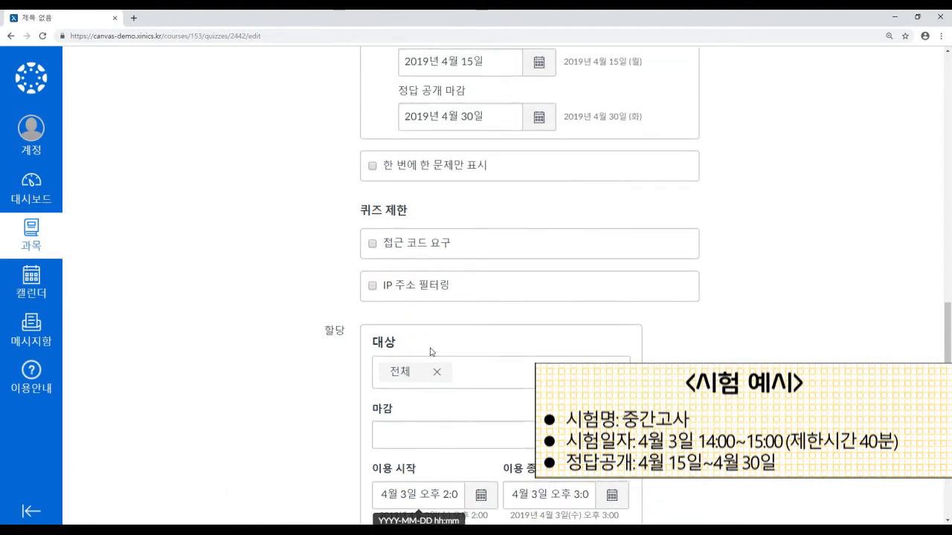
{"action": "scroll", "coordinate": [431, 351], "scroll_direction": "up", "scroll_amount": 1}
{"action": "left_click", "coordinate": [459, 237]}
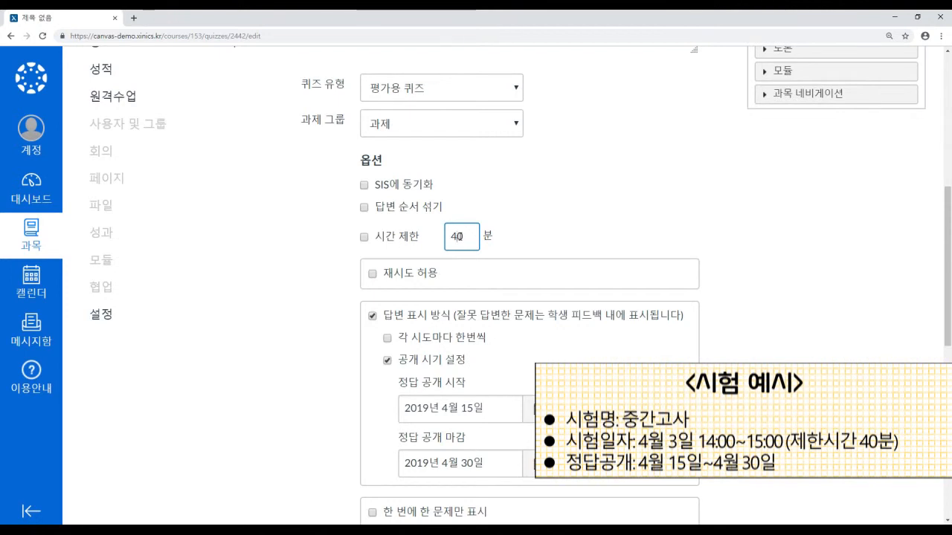
{"action": "scroll", "coordinate": [737, 335], "scroll_direction": "up", "scroll_amount": 4}
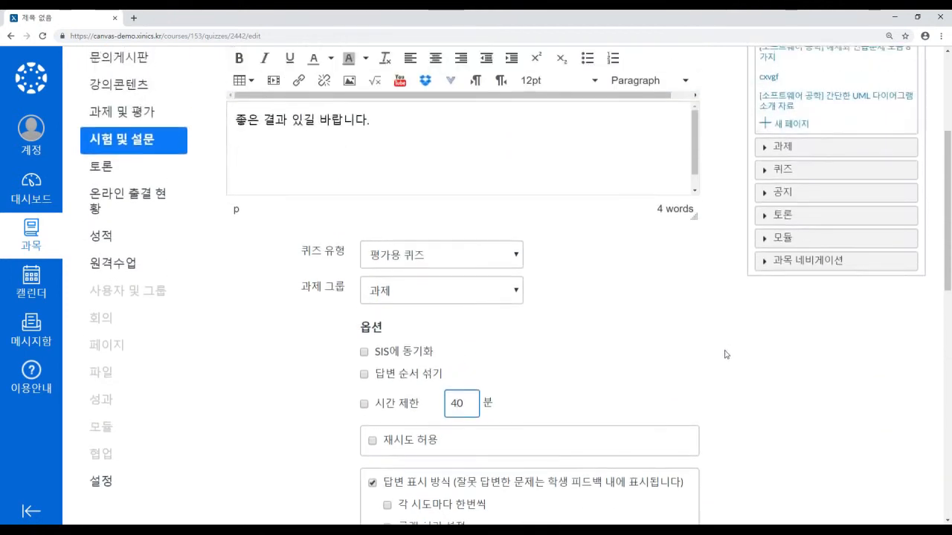
{"action": "left_click", "coordinate": [313, 92]}
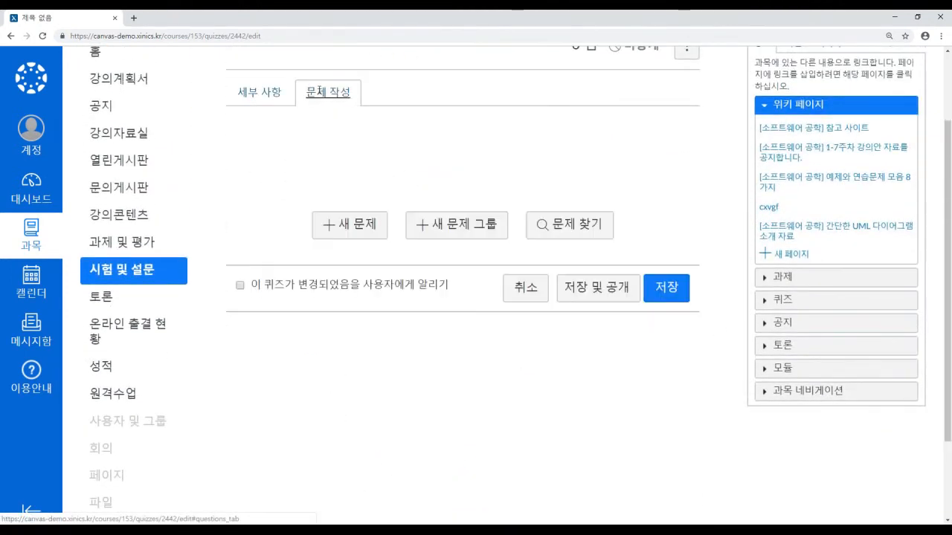
{"action": "left_click", "coordinate": [364, 229]}
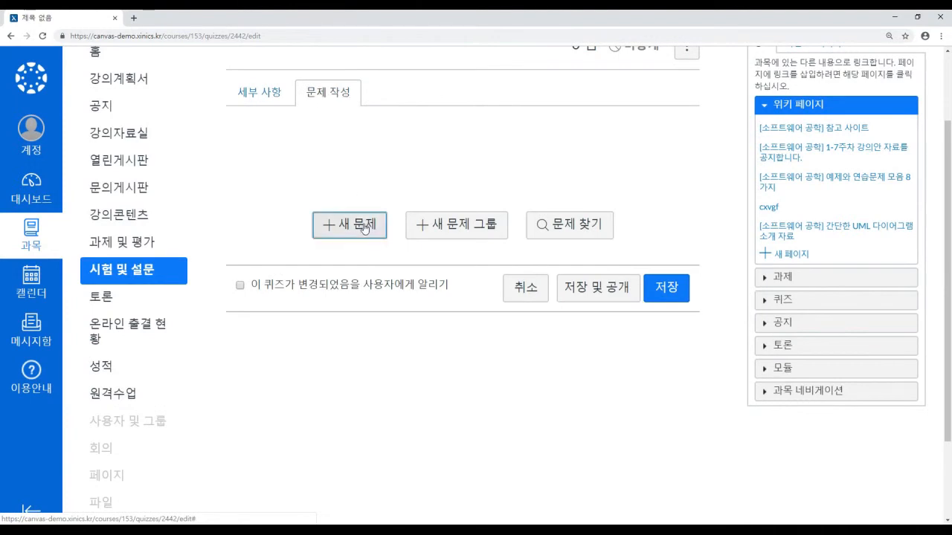
{"action": "type", "text": "문제"}
{"action": "type", "text": "1"}
{"action": "left_click", "coordinate": [391, 351]}
{"action": "type", "text": "1+1"}
Step: Remove two of the four answer choices and fill the remaining two with 1 and 2
{"action": "scroll", "coordinate": [662, 379], "scroll_direction": "down", "scroll_amount": 3}
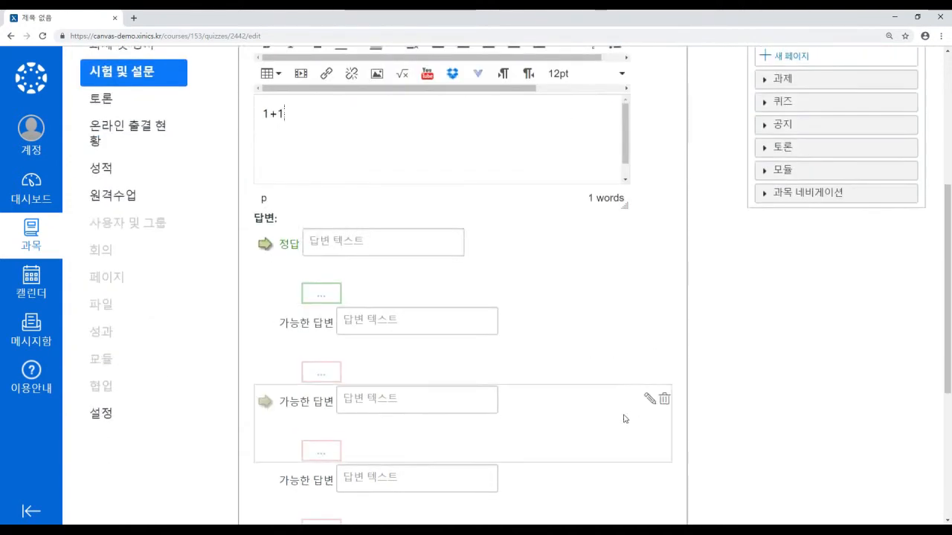
{"action": "left_click", "coordinate": [664, 349]}
{"action": "left_click", "coordinate": [664, 349]}
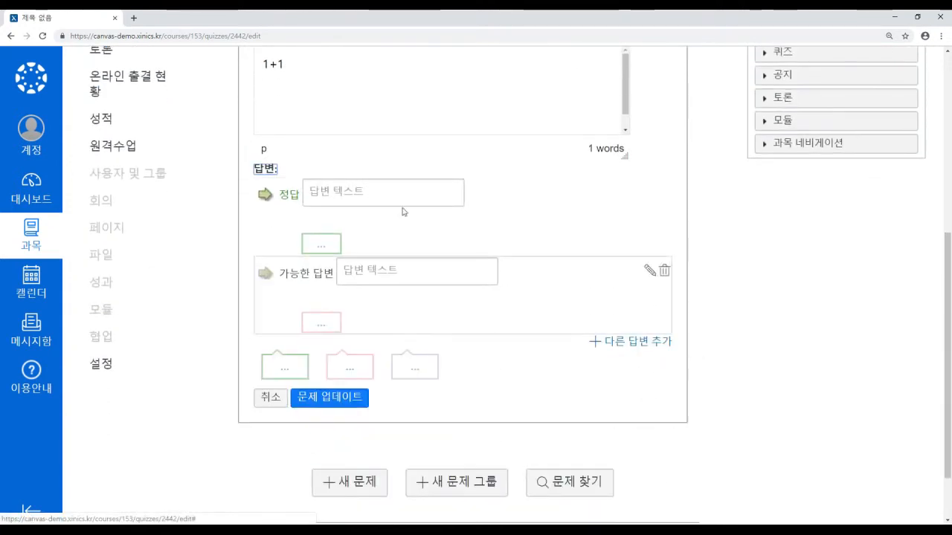
{"action": "left_click", "coordinate": [390, 181]}
{"action": "type", "text": "1"}
{"action": "left_click", "coordinate": [401, 270]}
{"action": "type", "text": "2"}
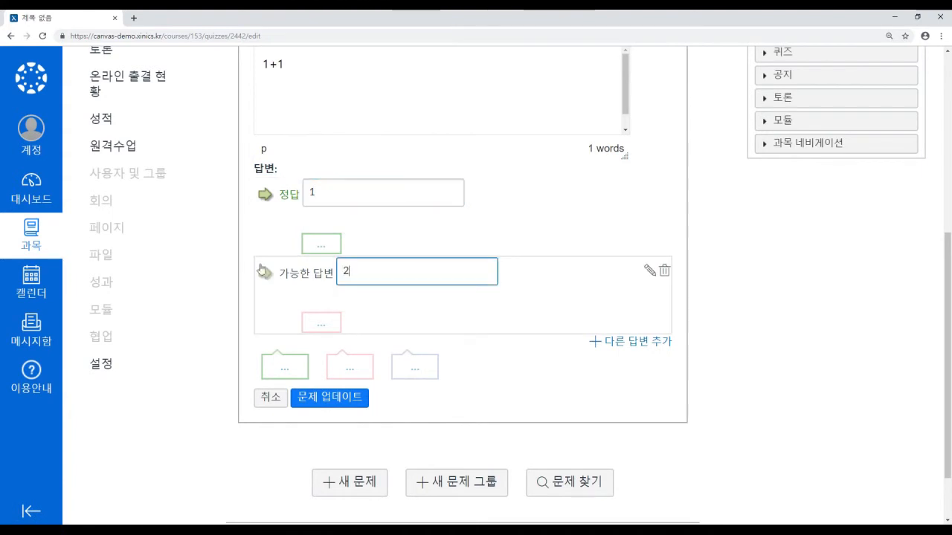
Step: Mark answer 2 as the correct one and save the question
{"action": "left_click", "coordinate": [262, 274]}
{"action": "scroll", "coordinate": [739, 320], "scroll_direction": "up", "scroll_amount": 1}
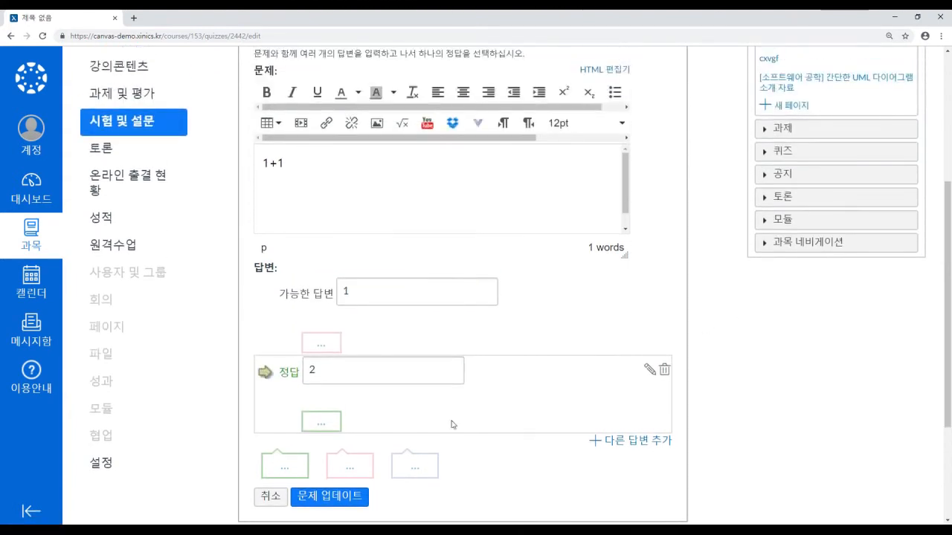
{"action": "left_click", "coordinate": [337, 501]}
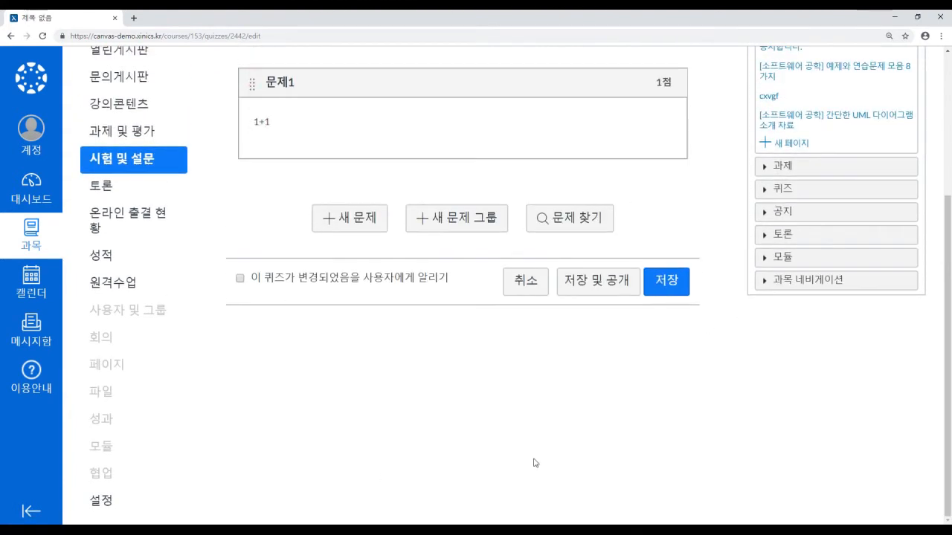
Step: Save the 중간고사 quiz and publish it
{"action": "scroll", "coordinate": [659, 378], "scroll_direction": "up", "scroll_amount": 1}
{"action": "left_click", "coordinate": [664, 341]}
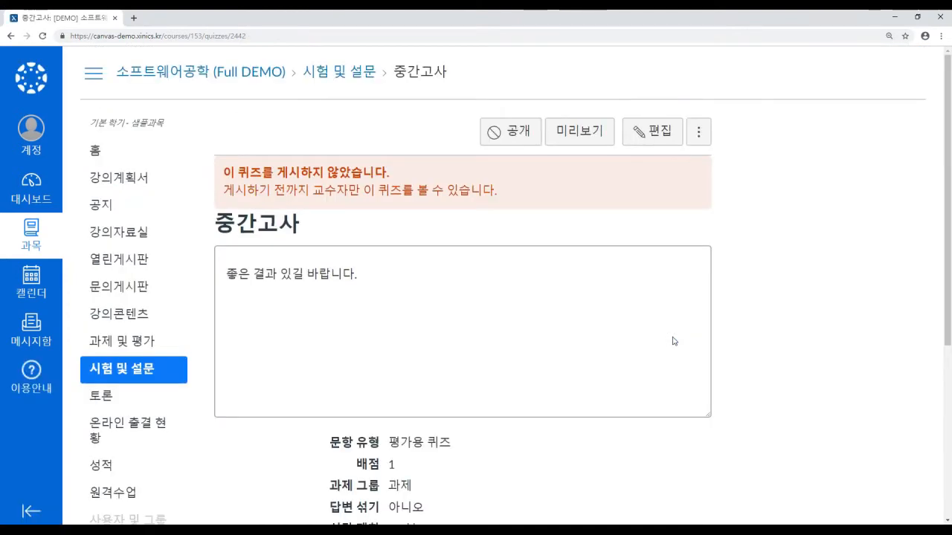
{"action": "left_click", "coordinate": [509, 139]}
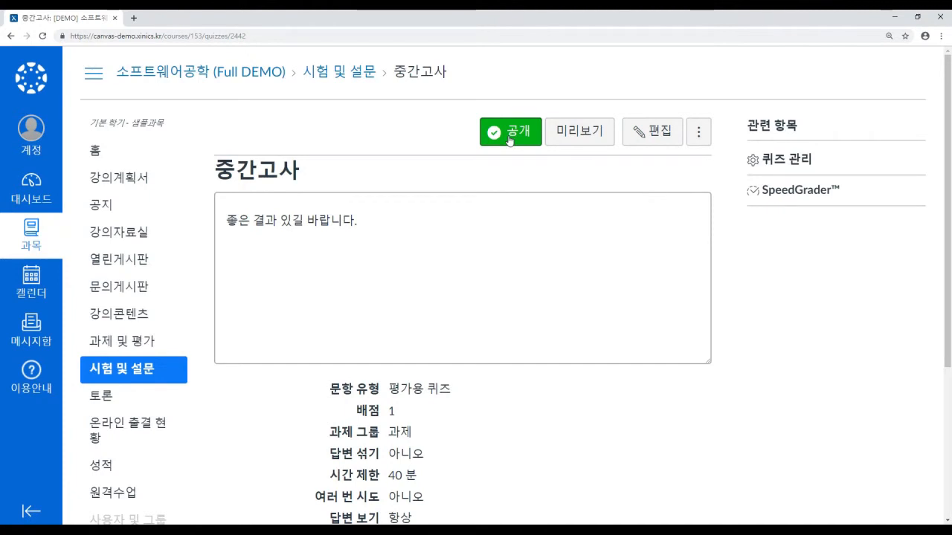
Step: Switch the course to student view, open the 중간고사 quiz and start taking it
{"action": "left_click", "coordinate": [158, 151]}
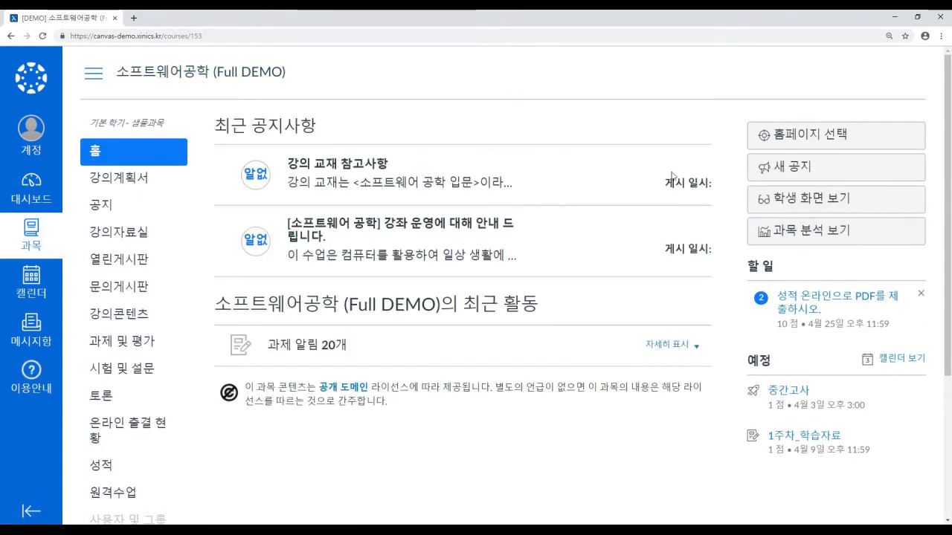
{"action": "left_click", "coordinate": [784, 199]}
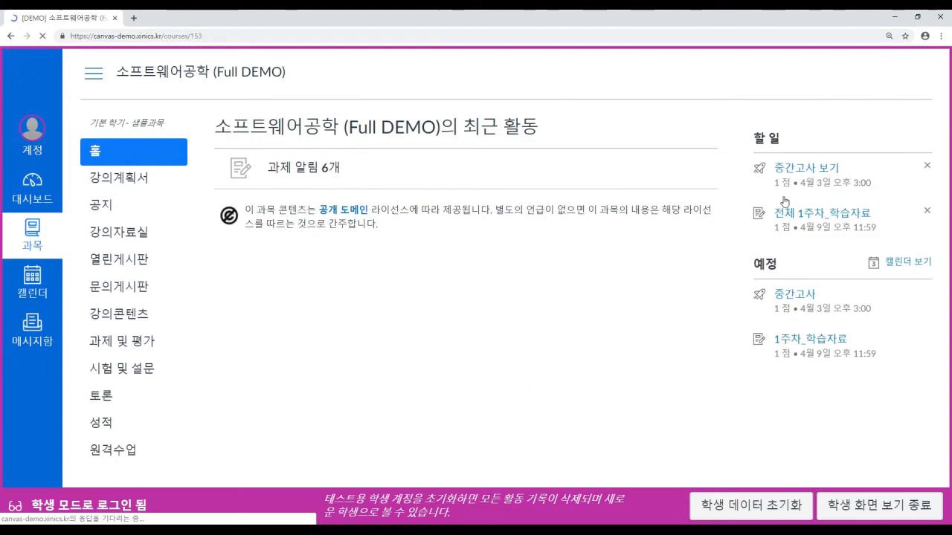
{"action": "left_click", "coordinate": [137, 372]}
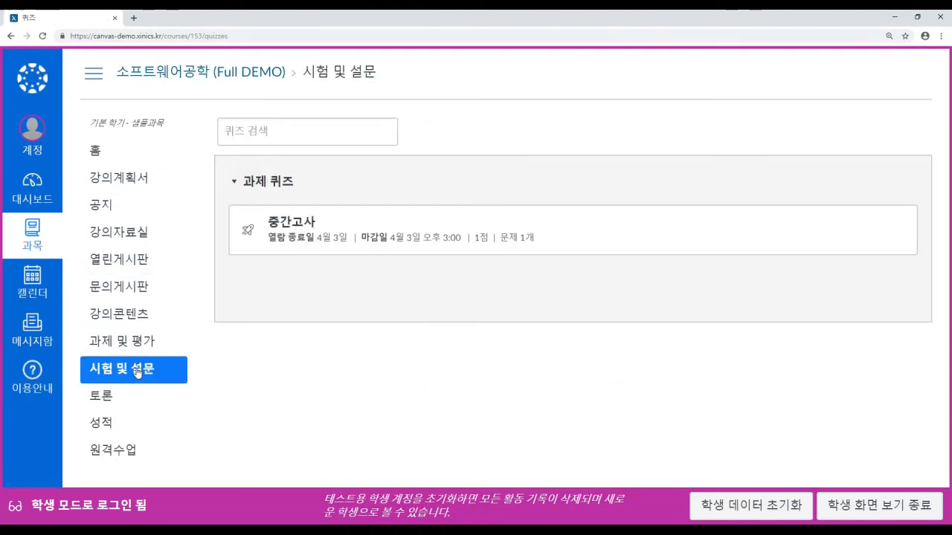
{"action": "left_click", "coordinate": [282, 229]}
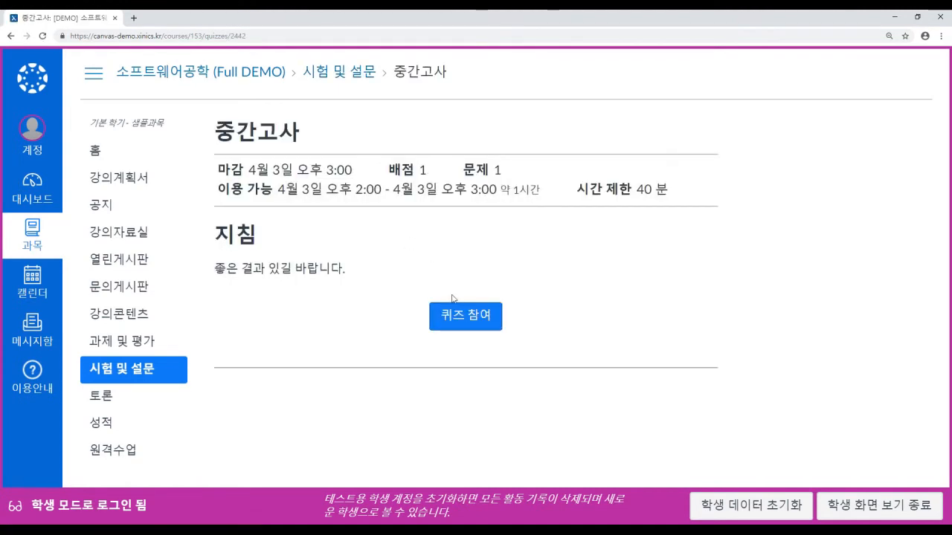
{"action": "left_click", "coordinate": [461, 316]}
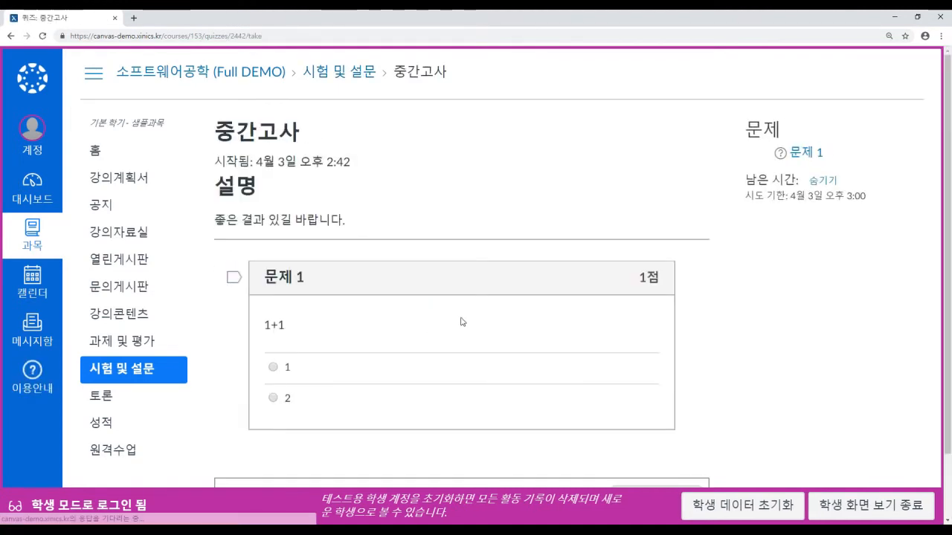
Step: Answer the 1+1 question with 2 and submit the quiz
{"action": "scroll", "coordinate": [456, 313], "scroll_direction": "down", "scroll_amount": 1}
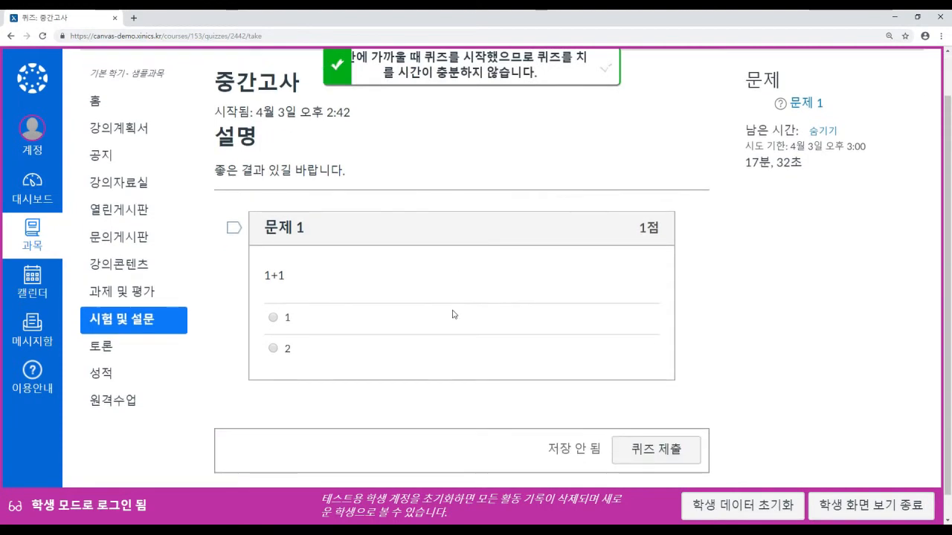
{"action": "left_click", "coordinate": [275, 349]}
{"action": "left_click", "coordinate": [632, 447]}
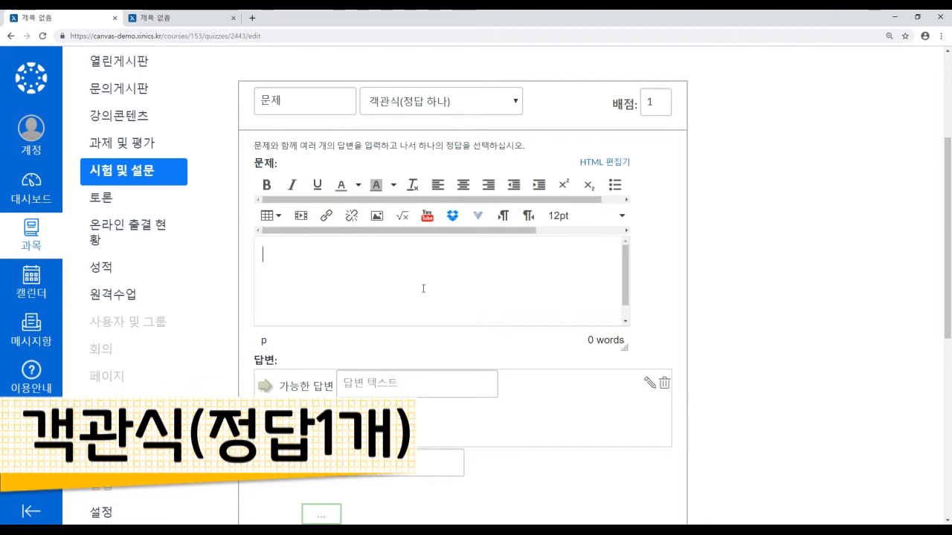
Step: Enter 1+1 as the single-answer multiple-choice question and fill the four answer choices with 1, 2, 3 and 4
{"action": "type", "text": "1+1"}
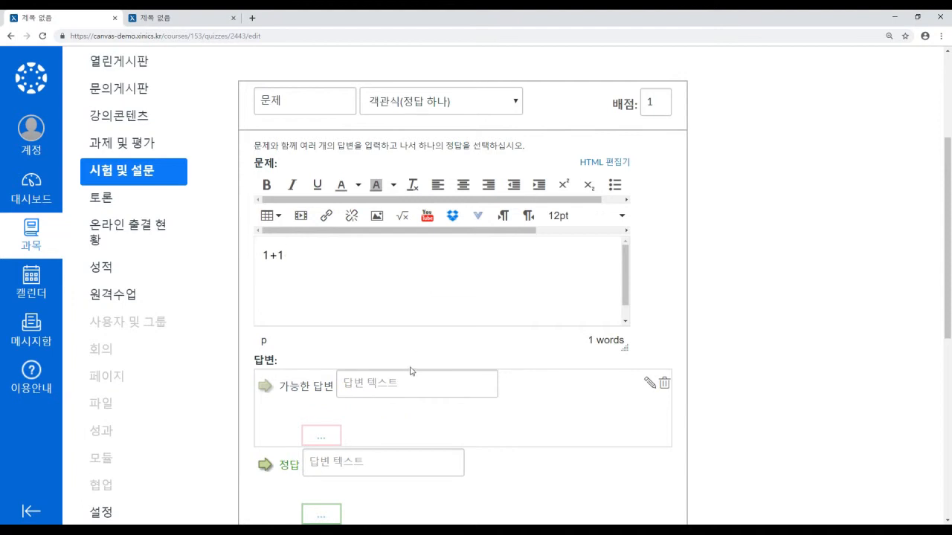
{"action": "scroll", "coordinate": [510, 372], "scroll_direction": "down", "scroll_amount": 2}
{"action": "left_click", "coordinate": [410, 241]}
{"action": "type", "text": "1"}
{"action": "key", "text": "Tab"}
{"action": "type", "text": "2"}
{"action": "key", "text": "Tab"}
{"action": "type", "text": "3"}
{"action": "key", "text": "Tab"}
{"action": "type", "text": "4"}
{"action": "left_click", "coordinate": [731, 363]}
{"action": "scroll", "coordinate": [731, 363], "scroll_direction": "down", "scroll_amount": 1}
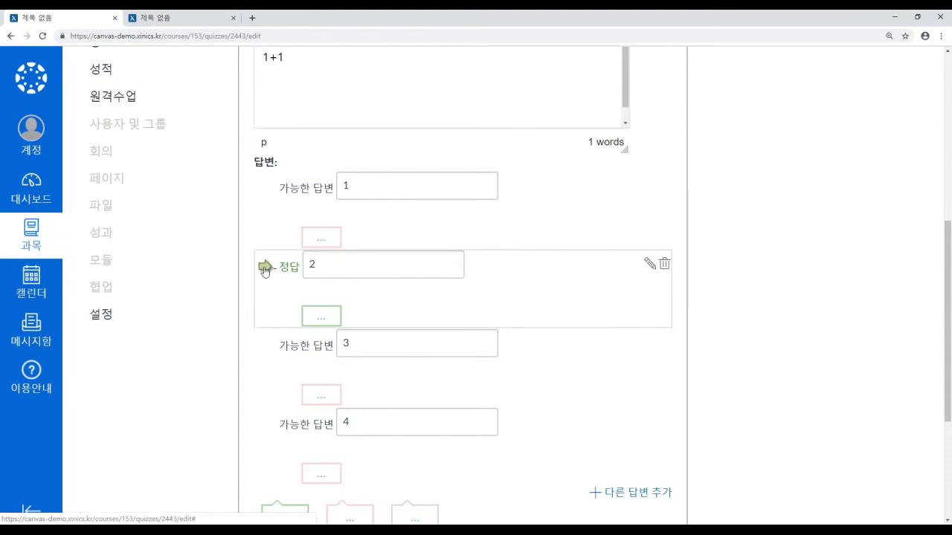
Step: Add the feedback comment 참 잘했습니다. to the correct answer 2
{"action": "left_click", "coordinate": [331, 322]}
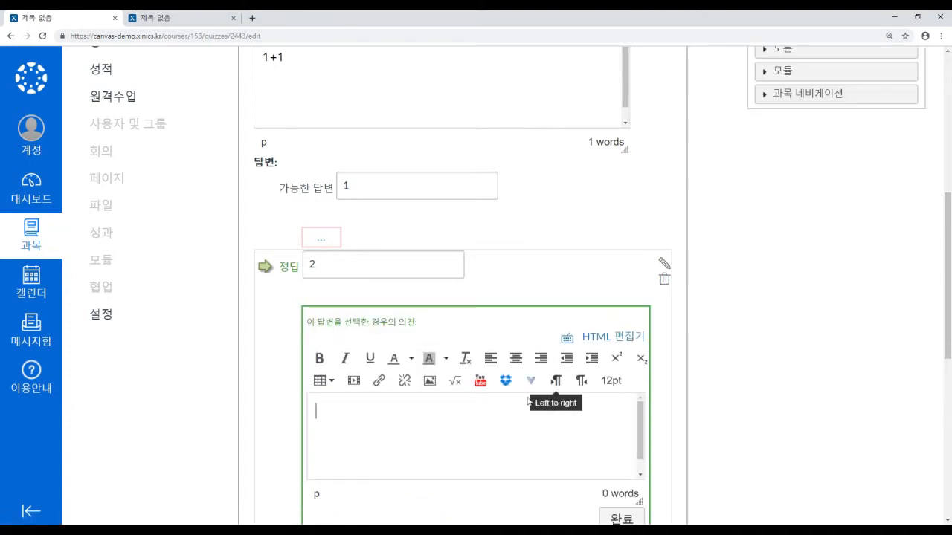
{"action": "type", "text": "ㅇ"}
{"action": "type", "text": "참 잘했습니다."}
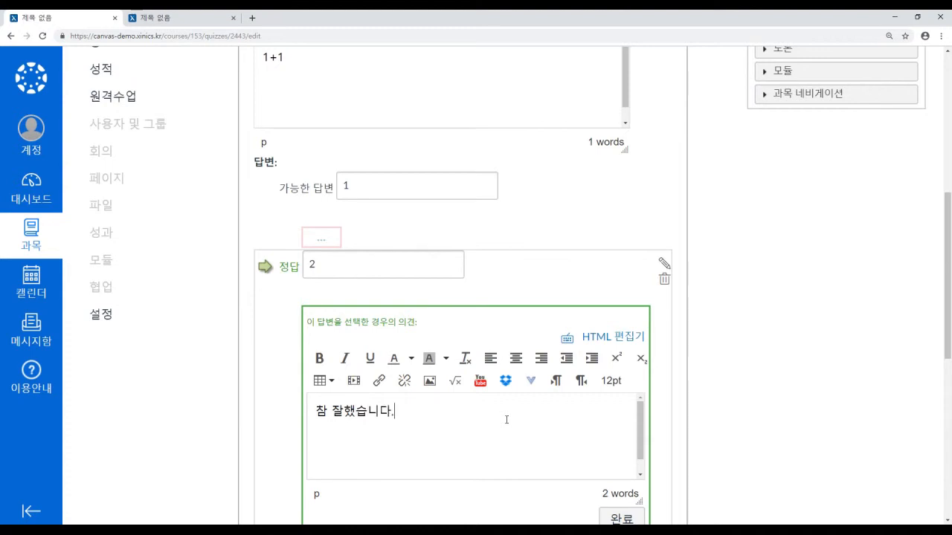
{"action": "scroll", "coordinate": [533, 413], "scroll_direction": "down", "scroll_amount": 1}
{"action": "scroll", "coordinate": [788, 431], "scroll_direction": "down", "scroll_amount": 1}
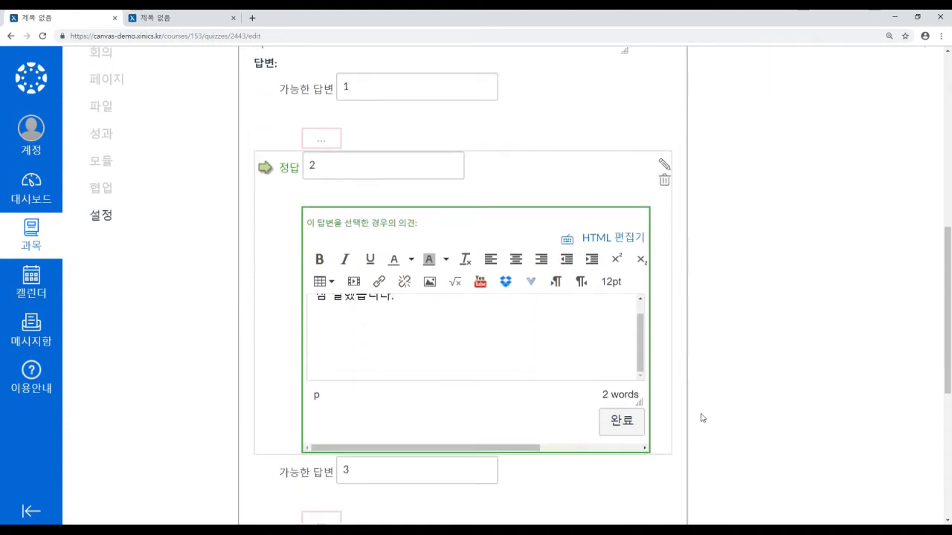
{"action": "left_click", "coordinate": [630, 424]}
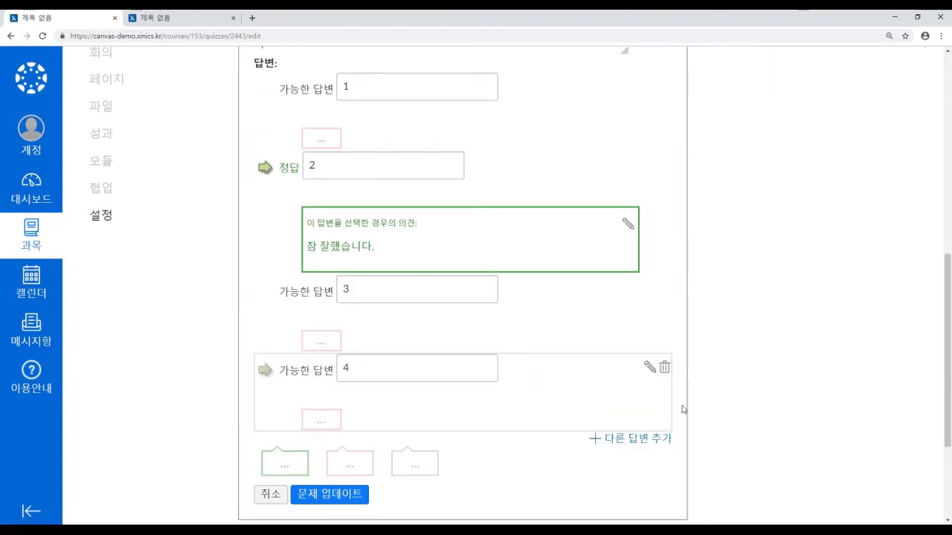
Step: Update the multiple-choice question and save the quiz without publishing it
{"action": "scroll", "coordinate": [531, 429], "scroll_direction": "down", "scroll_amount": 1}
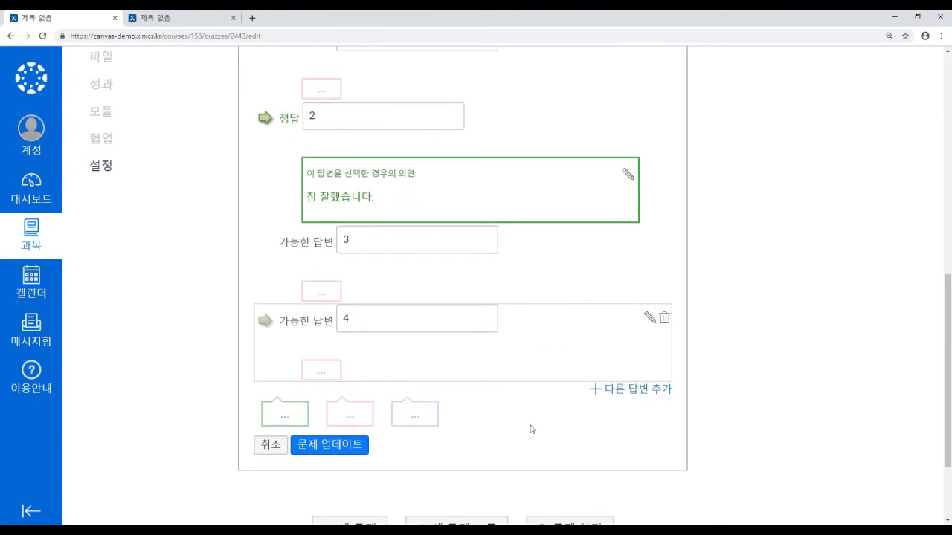
{"action": "left_click", "coordinate": [330, 446]}
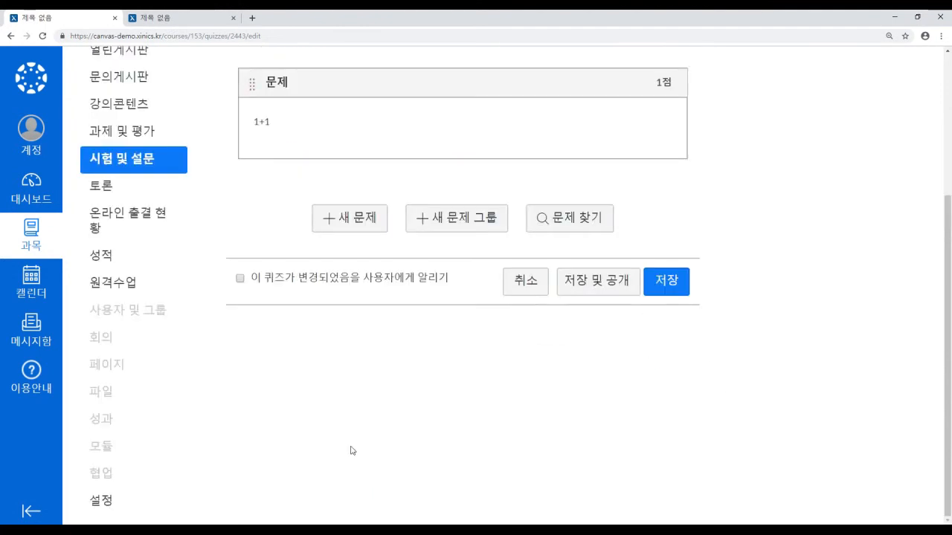
{"action": "scroll", "coordinate": [561, 467], "scroll_direction": "up", "scroll_amount": 1}
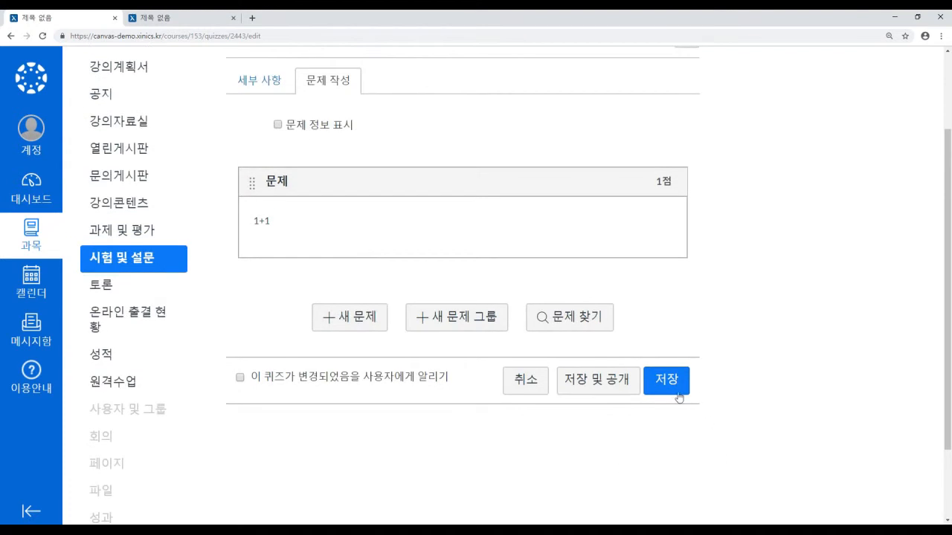
{"action": "left_click", "coordinate": [666, 381]}
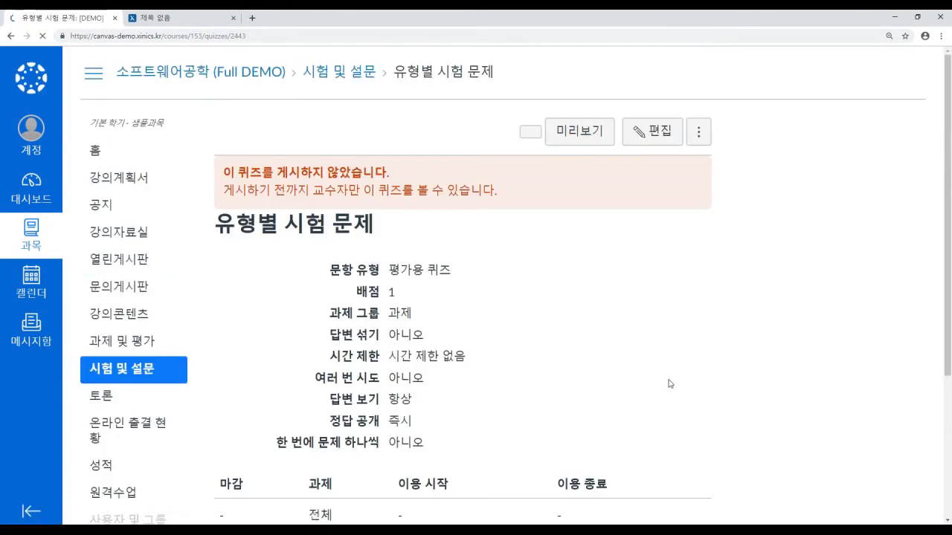
Step: Preview the 유형별 시험 문제 quiz, answer the 1+1 question with 2, submit it and review the result
{"action": "left_click", "coordinate": [571, 135]}
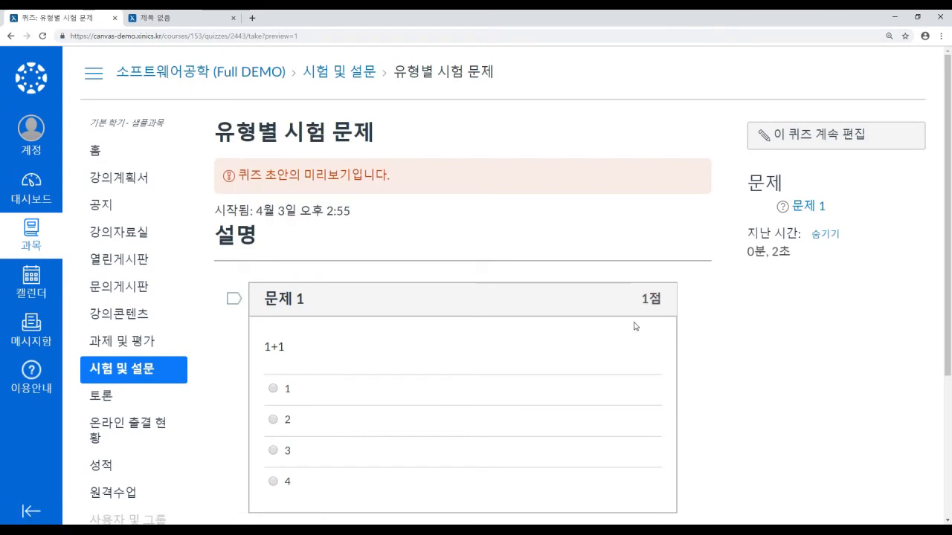
{"action": "scroll", "coordinate": [634, 320], "scroll_direction": "down", "scroll_amount": 2}
{"action": "left_click", "coordinate": [273, 320]}
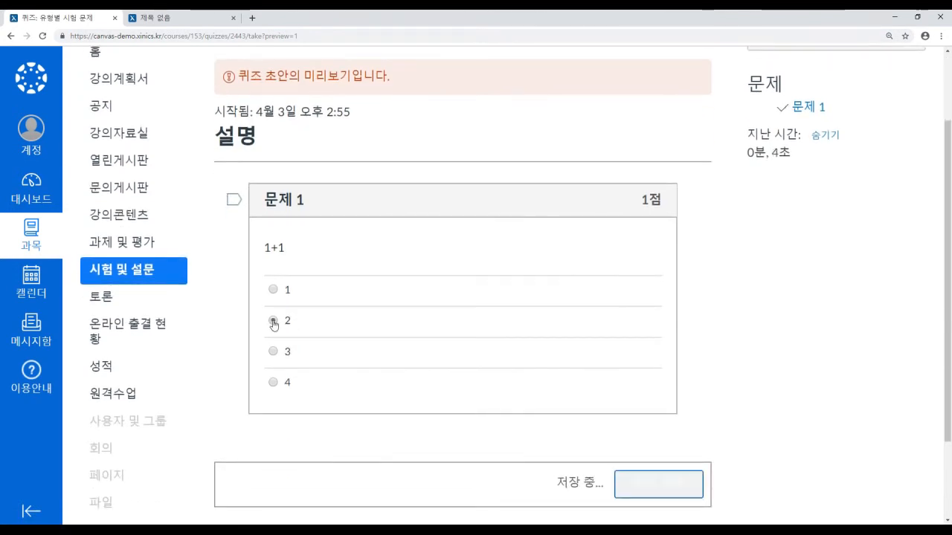
{"action": "left_click", "coordinate": [643, 484]}
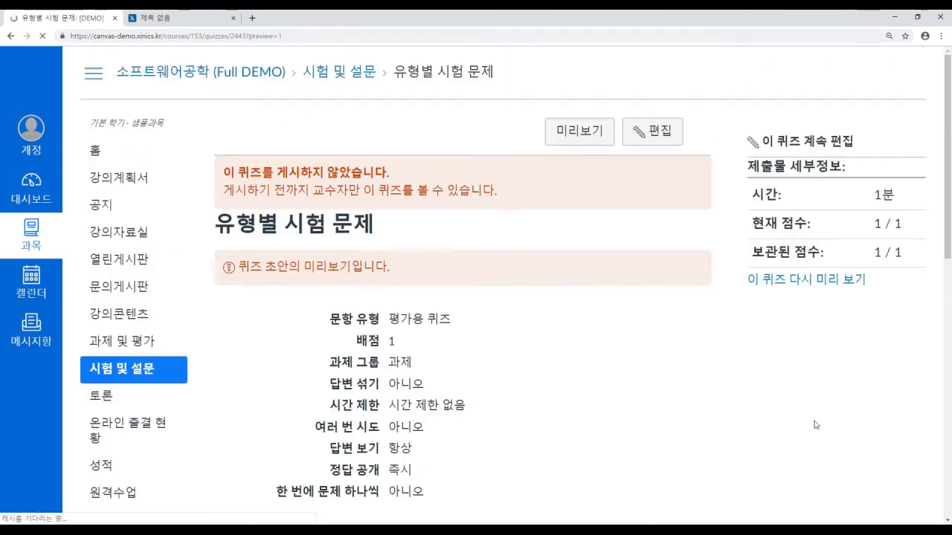
{"action": "scroll", "coordinate": [810, 418], "scroll_direction": "down", "scroll_amount": 8}
{"action": "scroll", "coordinate": [804, 415], "scroll_direction": "down", "scroll_amount": 1}
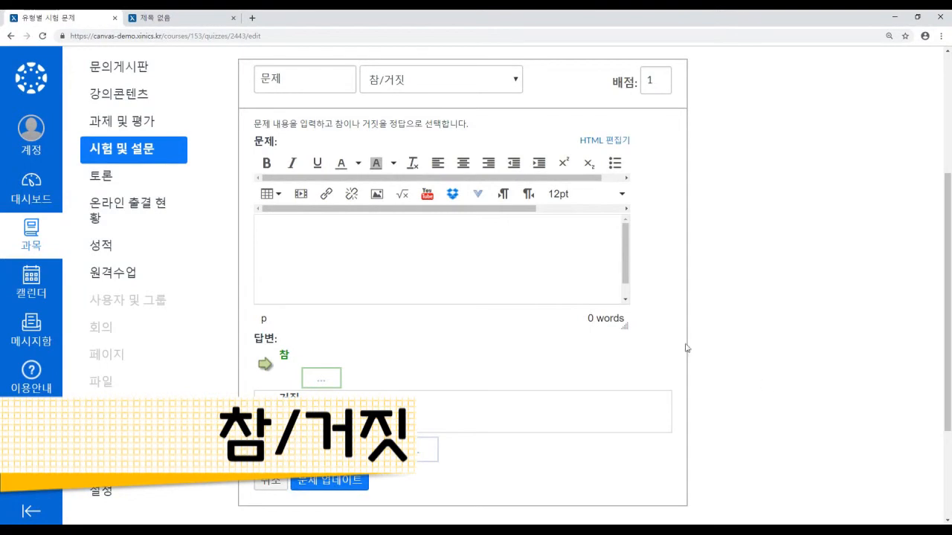
Step: Enter 1+1=2이다. as the true/false statement with 참 as the correct answer, update the question and save the quiz
{"action": "left_click", "coordinate": [449, 266]}
{"action": "type", "text": "1+1=2이다."}
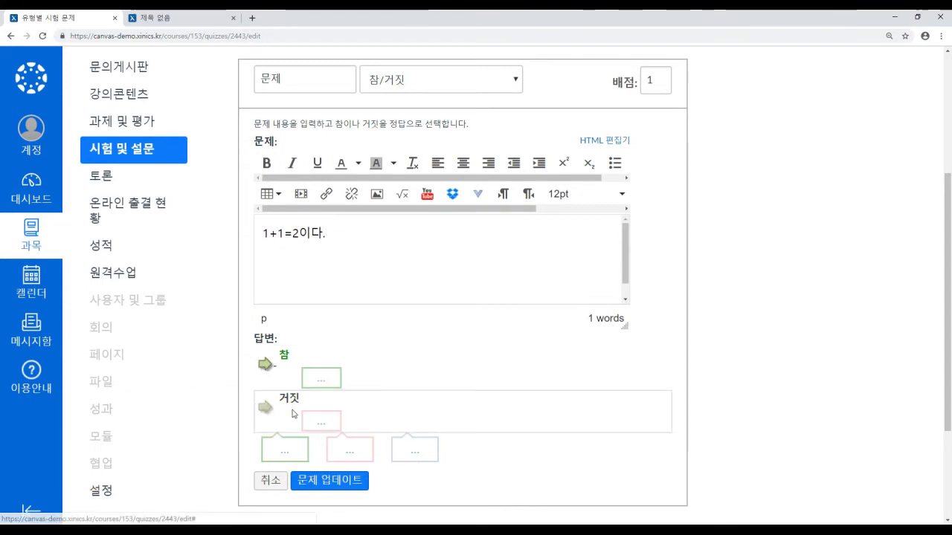
{"action": "left_click", "coordinate": [341, 488]}
{"action": "left_click", "coordinate": [662, 283]}
Step: Preview the quiz, answer the true/false question with 참, submit it and review the result
{"action": "left_click", "coordinate": [580, 130]}
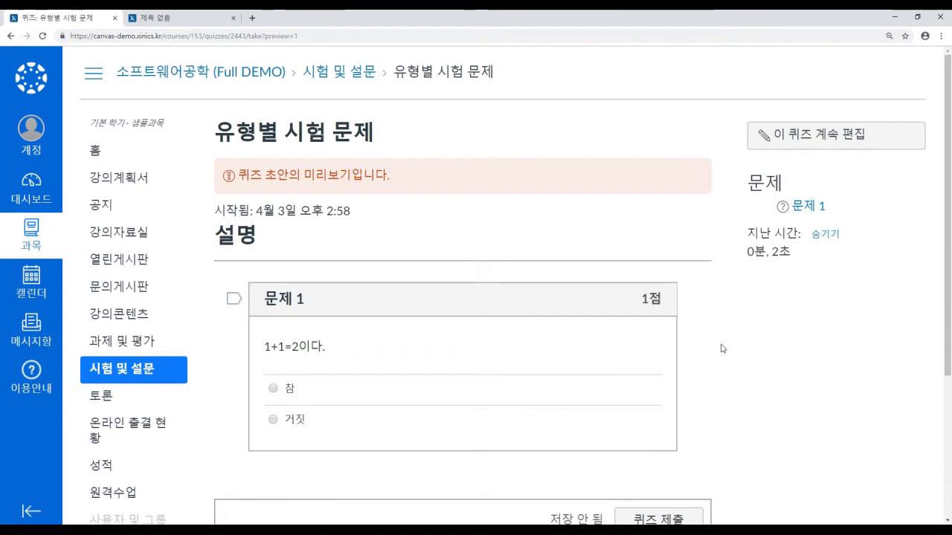
{"action": "scroll", "coordinate": [446, 344], "scroll_direction": "down", "scroll_amount": 1}
{"action": "left_click", "coordinate": [272, 339]}
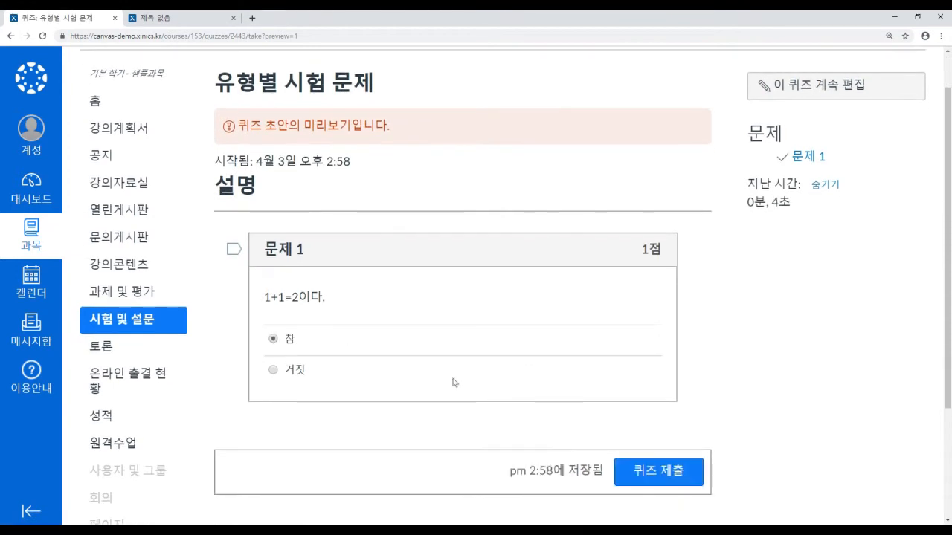
{"action": "left_click", "coordinate": [654, 471]}
{"action": "scroll", "coordinate": [731, 376], "scroll_direction": "down", "scroll_amount": 7}
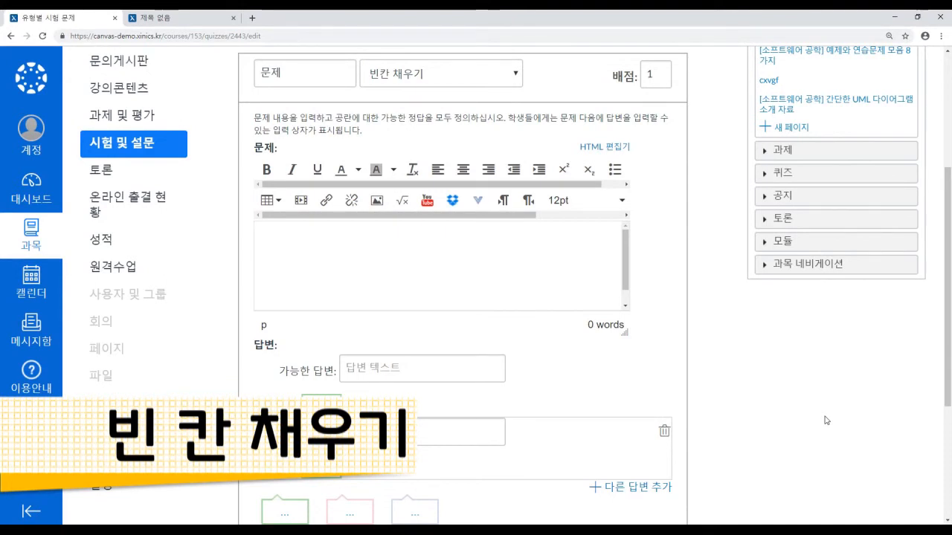
Step: Enter 1+1= as the fill-in-the-blank question with 1 and 창문 as its possible answers
{"action": "left_click", "coordinate": [528, 231]}
{"action": "type", "text": "1+1="}
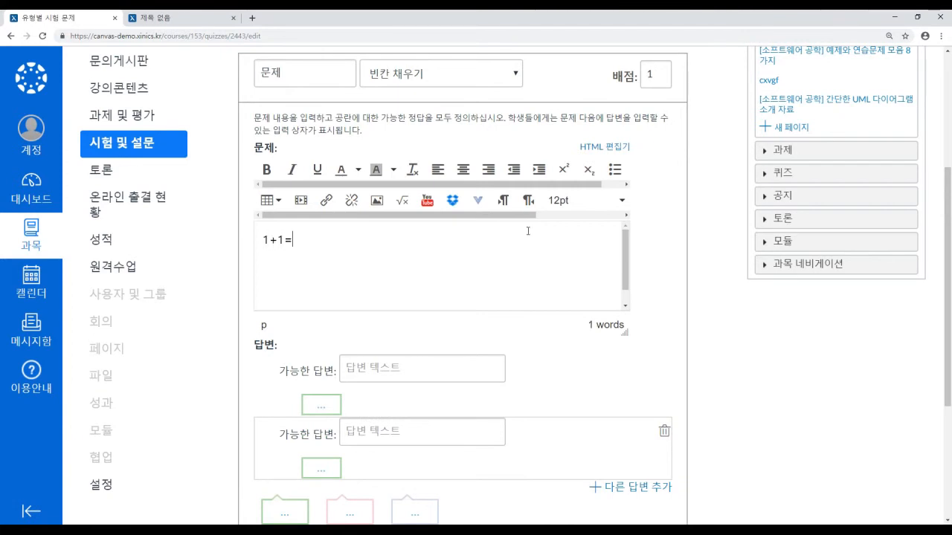
{"action": "left_click", "coordinate": [441, 363]}
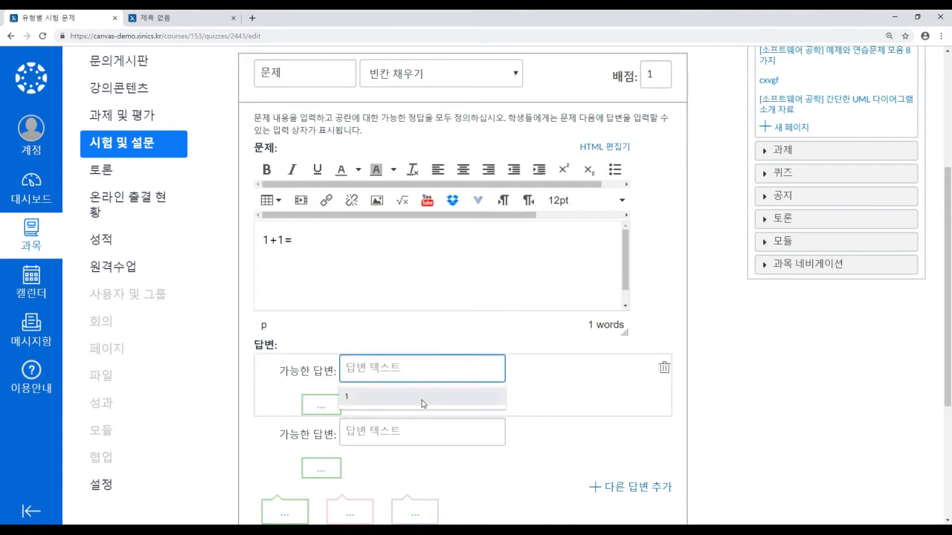
{"action": "left_click", "coordinate": [426, 389]}
{"action": "left_click", "coordinate": [426, 430]}
{"action": "type", "text": "칭ㅁㅜㄴ"}
{"action": "left_click", "coordinate": [808, 379]}
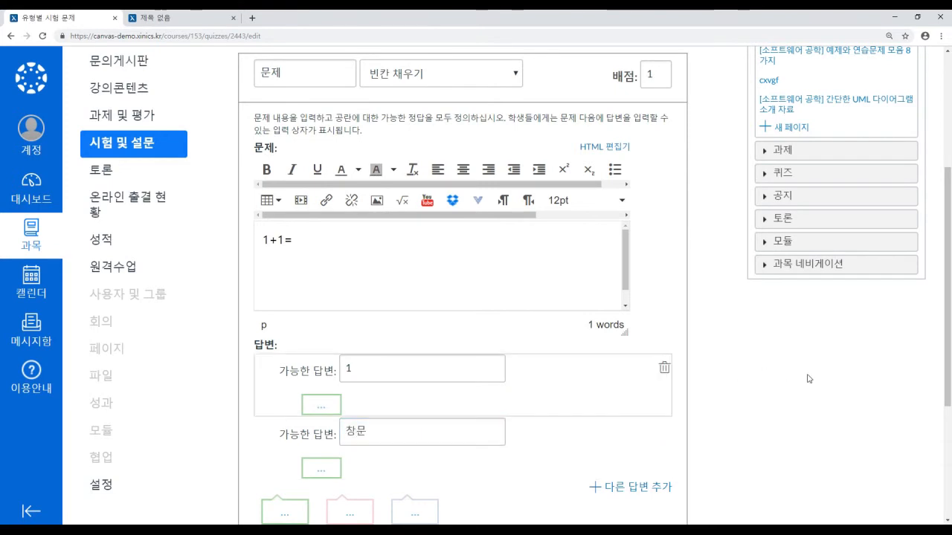
Step: Update the fill-in-the-blank question and save the quiz
{"action": "scroll", "coordinate": [807, 378], "scroll_direction": "down", "scroll_amount": 1}
{"action": "left_click", "coordinate": [320, 498]}
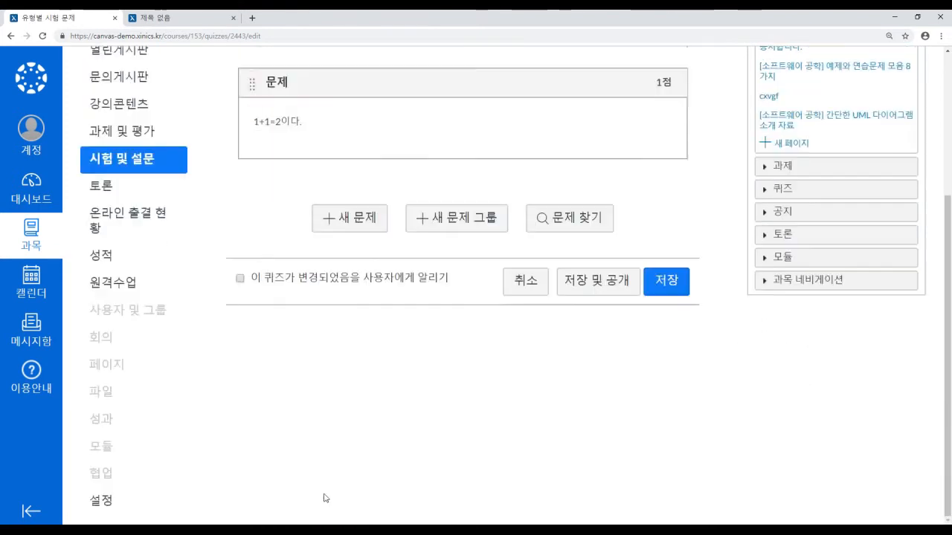
{"action": "left_click", "coordinate": [675, 280]}
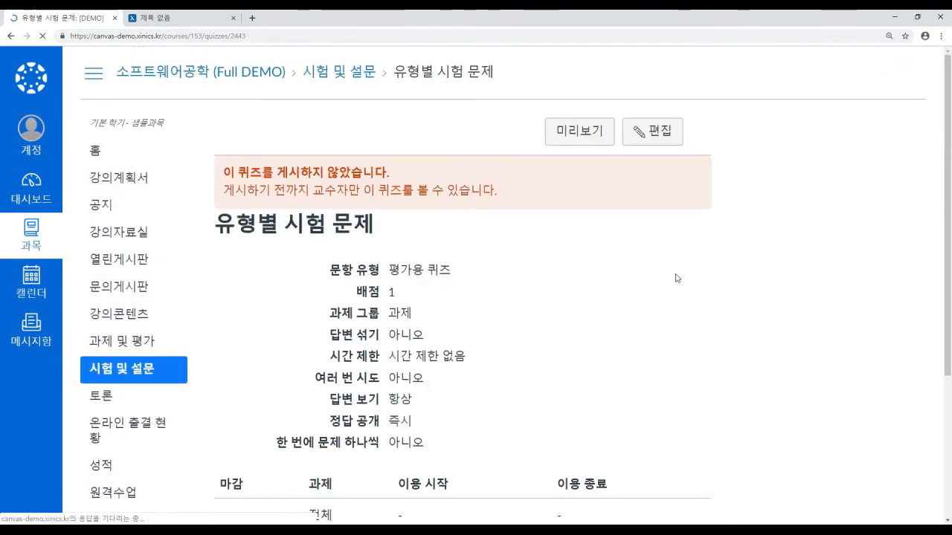
Step: Preview the quiz, fill the blank with 창문, submit it and review the result
{"action": "left_click", "coordinate": [561, 132]}
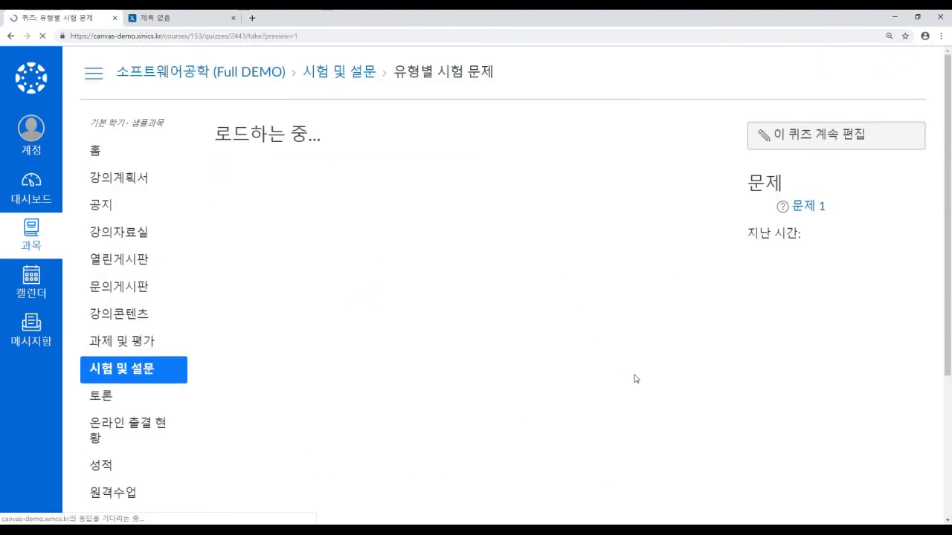
{"action": "scroll", "coordinate": [637, 376], "scroll_direction": "down", "scroll_amount": 3}
{"action": "scroll", "coordinate": [370, 249], "scroll_direction": "up", "scroll_amount": 1}
{"action": "left_click", "coordinate": [359, 231]}
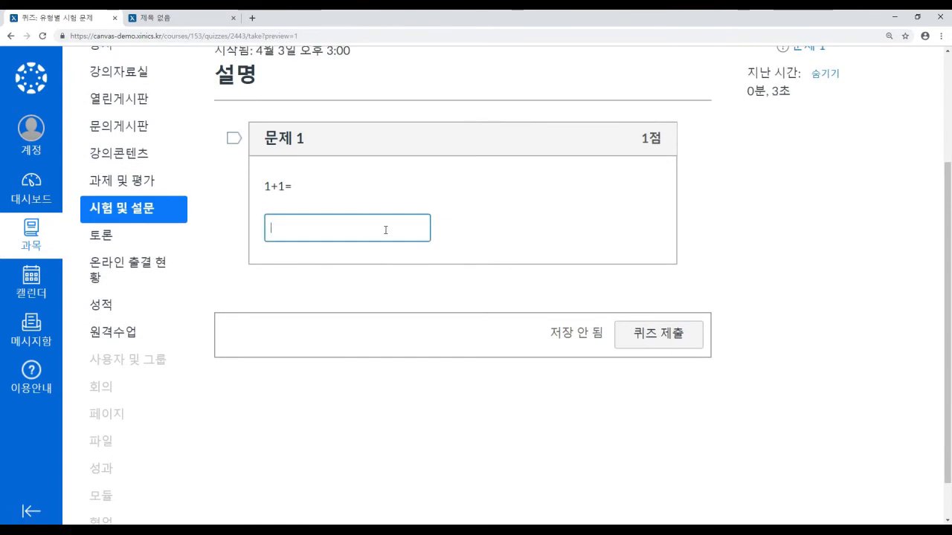
{"action": "type", "text": "창ㅁ"}
{"action": "left_click", "coordinate": [661, 333]}
{"action": "scroll", "coordinate": [717, 300], "scroll_direction": "down", "scroll_amount": 7}
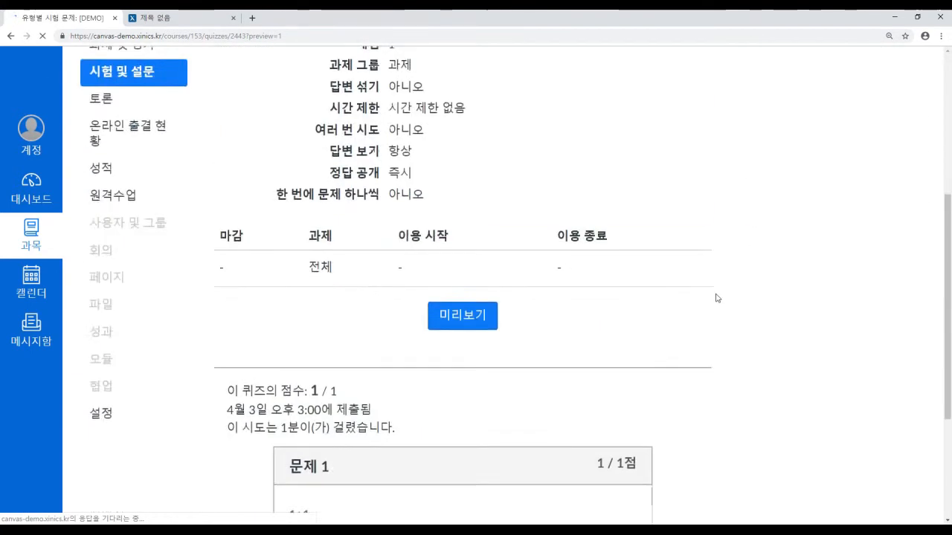
{"action": "left_click_drag", "start_coordinate": [308, 405], "coordinate": [333, 424]}
{"action": "left_click", "coordinate": [341, 424]}
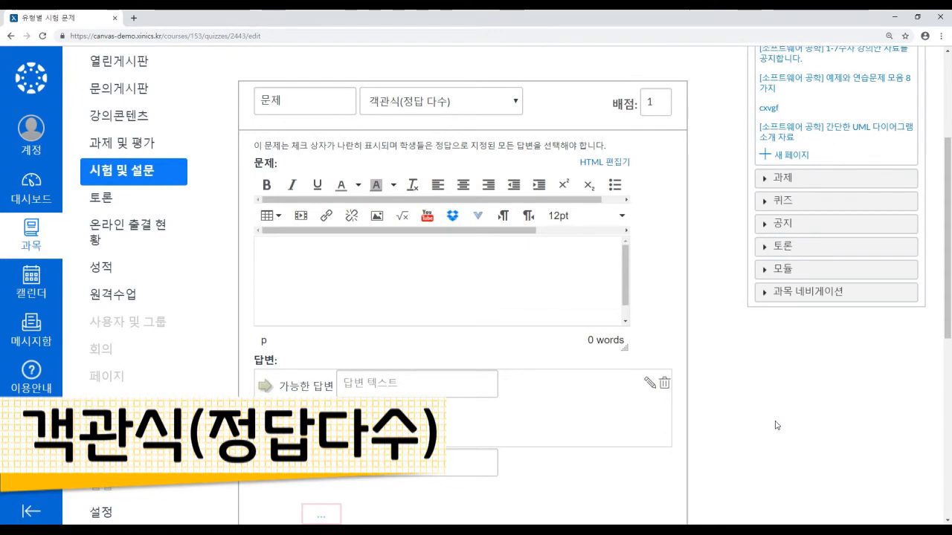
Step: Enter 국내에서 올림픽이 개최된 연도는? (정답2개) as the text of the multiple-answer question
{"action": "left_click", "coordinate": [534, 288]}
{"action": "type", "text": "국내에서 옹ㄹ림"}
{"action": "key", "text": "BackSpace"}
{"action": "key", "text": "BackSpace"}
{"action": "key", "text": "BackSpace"}
{"action": "key", "text": "BackSpace"}
{"action": "key", "text": "BackSpace"}
{"action": "type", "text": "ㄹ림픽이"}
{"action": "type", "text": " 개최된 연도는"}
{"action": "type", "text": "? (정다"}
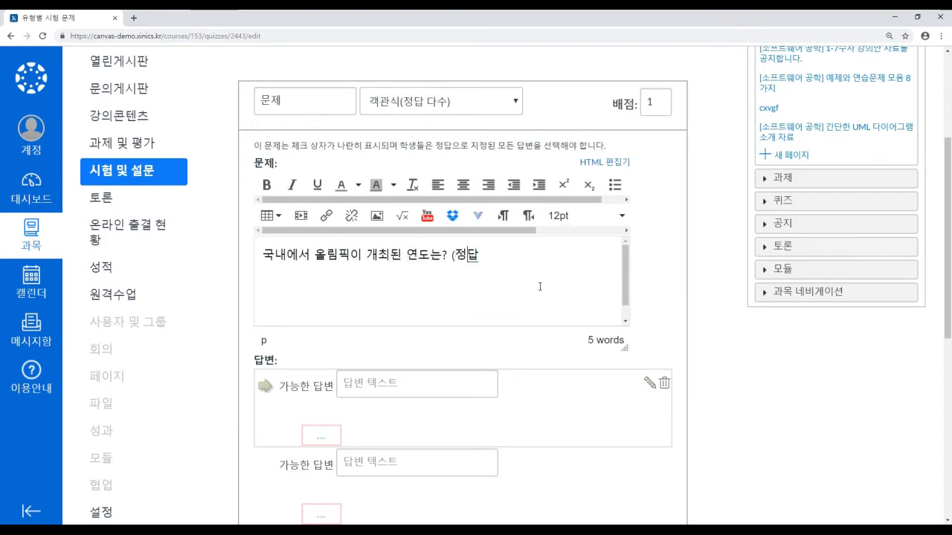
{"action": "type", "text": "2개"}
Step: Fill the four answer choices with 1988, 2000, 2007 and 2018
{"action": "scroll", "coordinate": [763, 380], "scroll_direction": "down", "scroll_amount": 2}
{"action": "left_click", "coordinate": [436, 234]}
{"action": "type", "text": "1988"}
{"action": "left_click", "coordinate": [434, 312]}
{"action": "type", "text": "2000"}
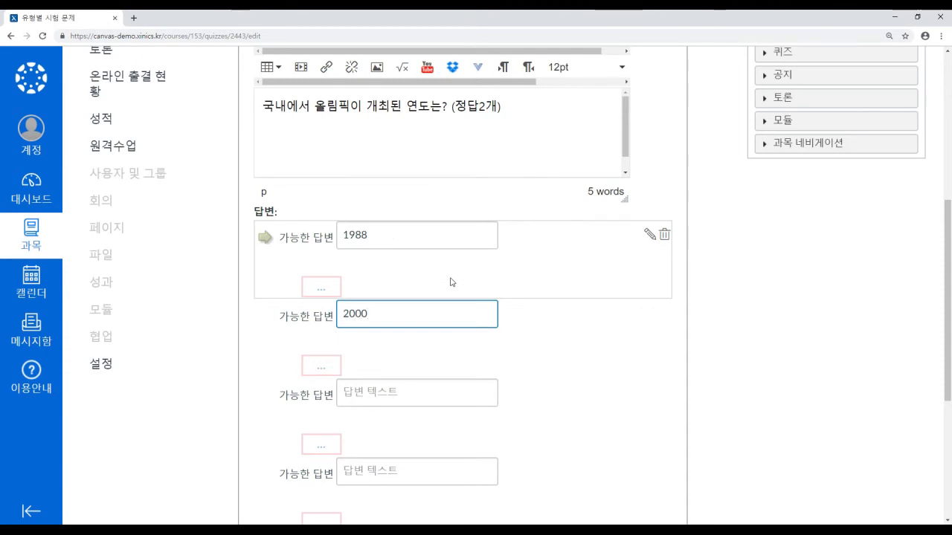
{"action": "left_click", "coordinate": [422, 394]}
{"action": "type", "text": "2007"}
{"action": "left_click", "coordinate": [448, 463]}
{"action": "type", "text": "20"}
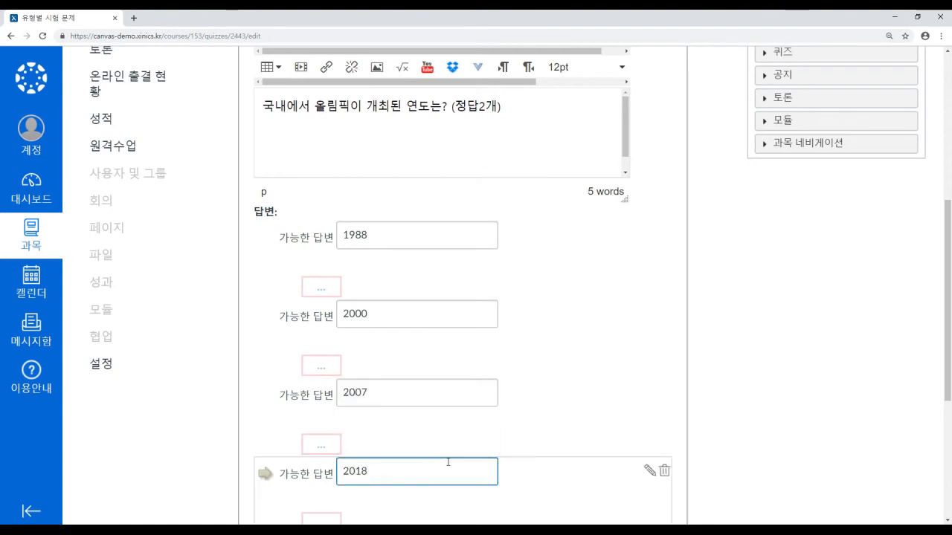
Step: Mark 1988 and 2018 as the correct answers of the Olympics question, then update the question and save the quiz
{"action": "left_click", "coordinate": [265, 240]}
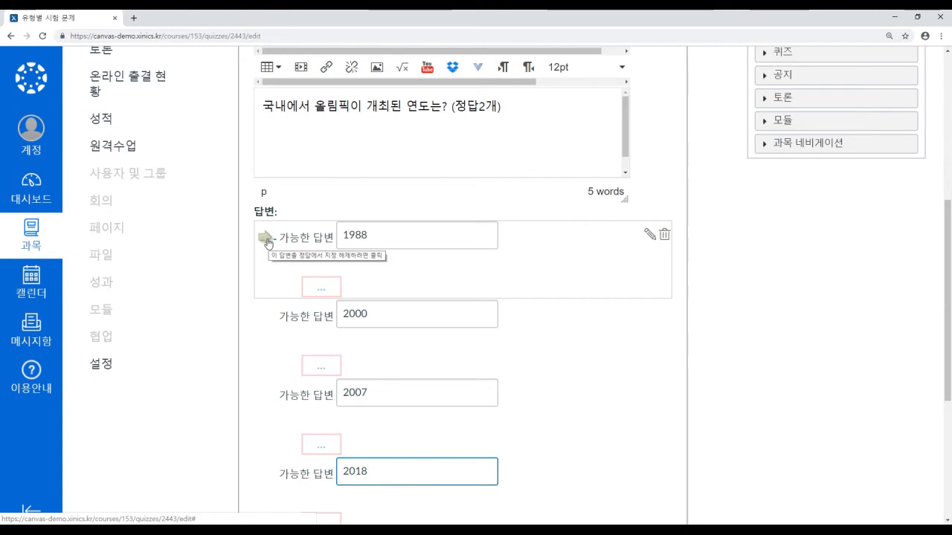
{"action": "left_click", "coordinate": [266, 241]}
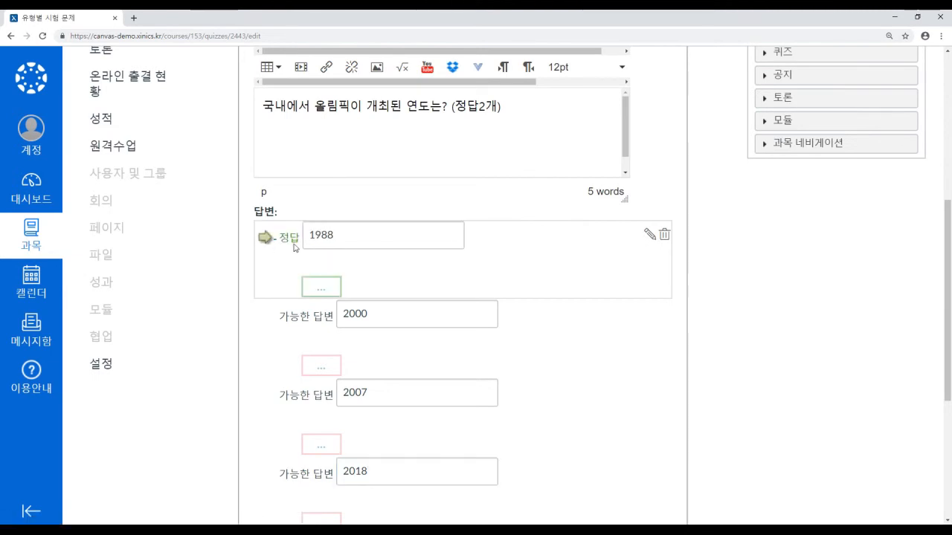
{"action": "left_click", "coordinate": [266, 394]}
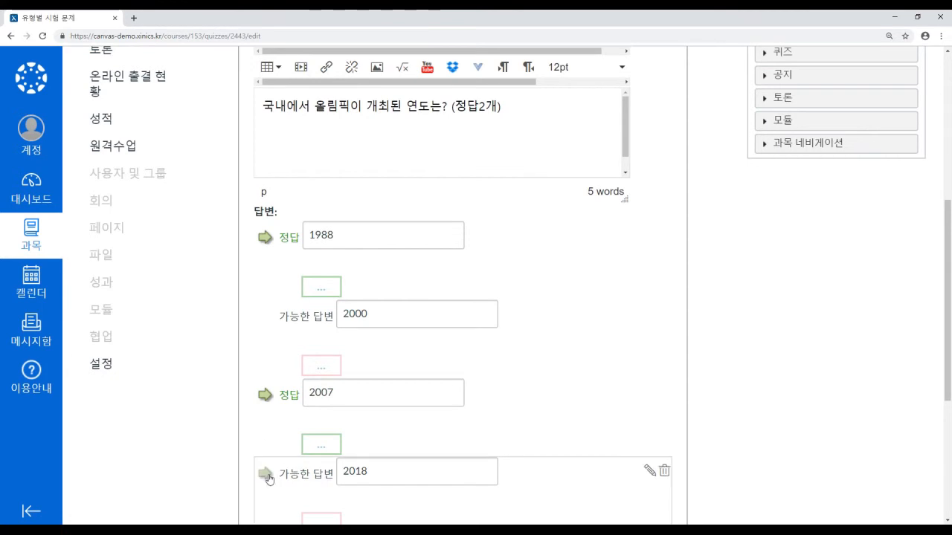
{"action": "left_click", "coordinate": [265, 473]}
{"action": "left_click", "coordinate": [265, 394]}
{"action": "scroll", "coordinate": [228, 411], "scroll_direction": "down", "scroll_amount": 2}
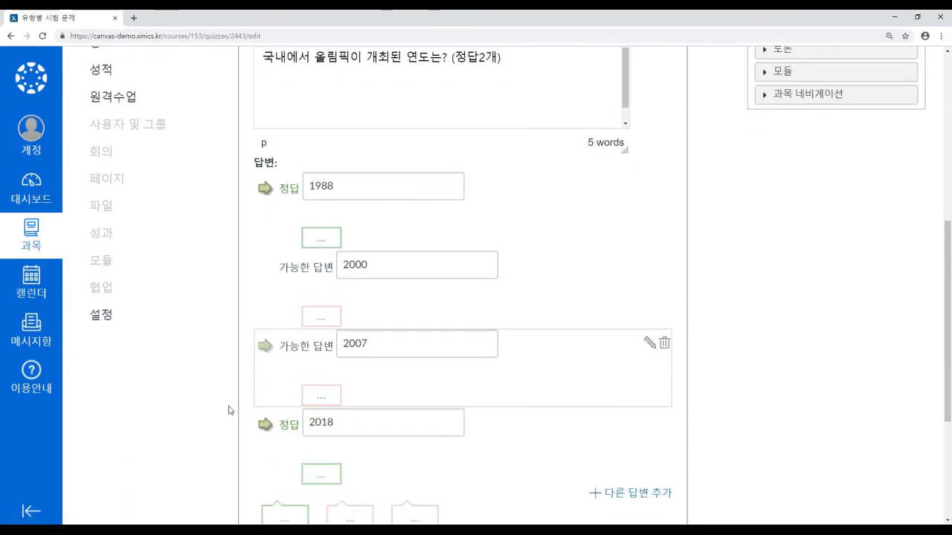
{"action": "left_click", "coordinate": [334, 499]}
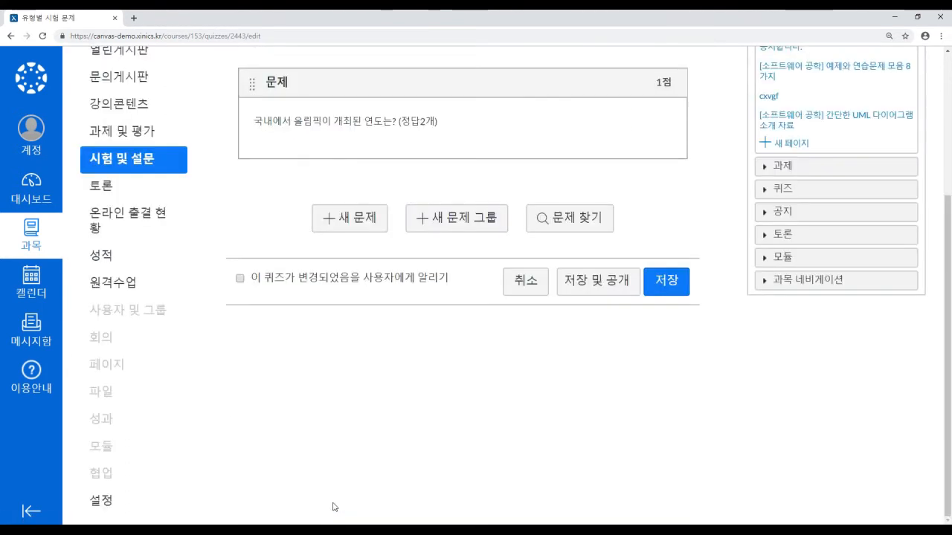
{"action": "left_click", "coordinate": [678, 291]}
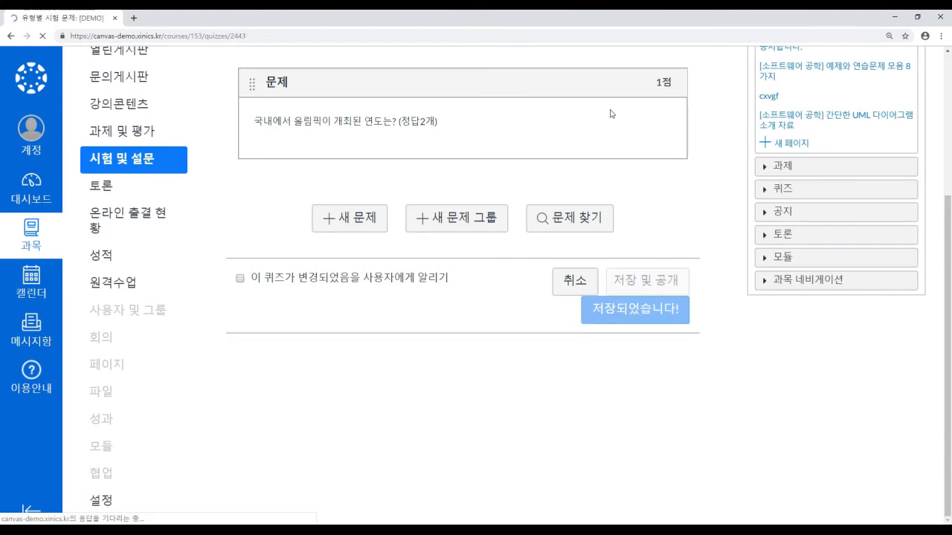
Step: Preview the quiz, choose 1988 and 2018, submit it and review the result
{"action": "left_click", "coordinate": [559, 137]}
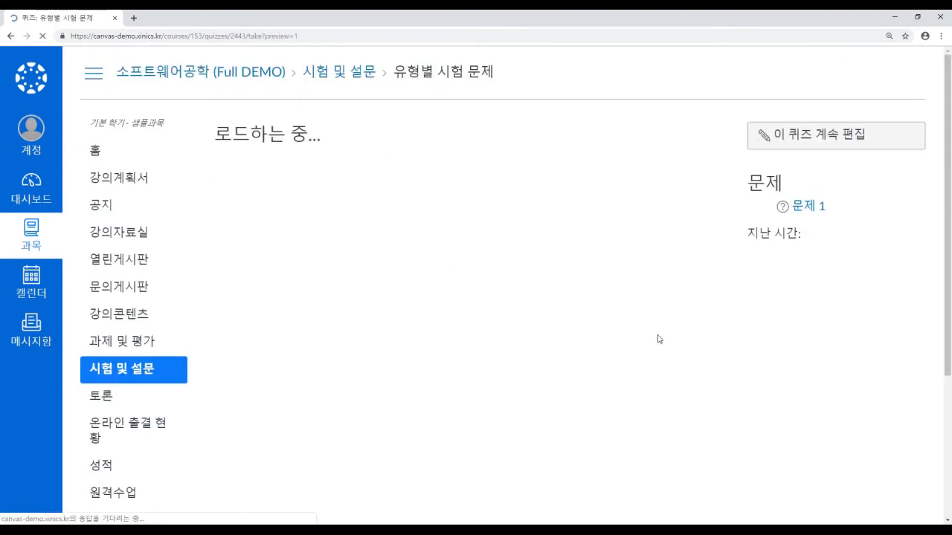
{"action": "scroll", "coordinate": [658, 339], "scroll_direction": "down", "scroll_amount": 2}
{"action": "left_click", "coordinate": [273, 240]}
{"action": "left_click", "coordinate": [272, 332]}
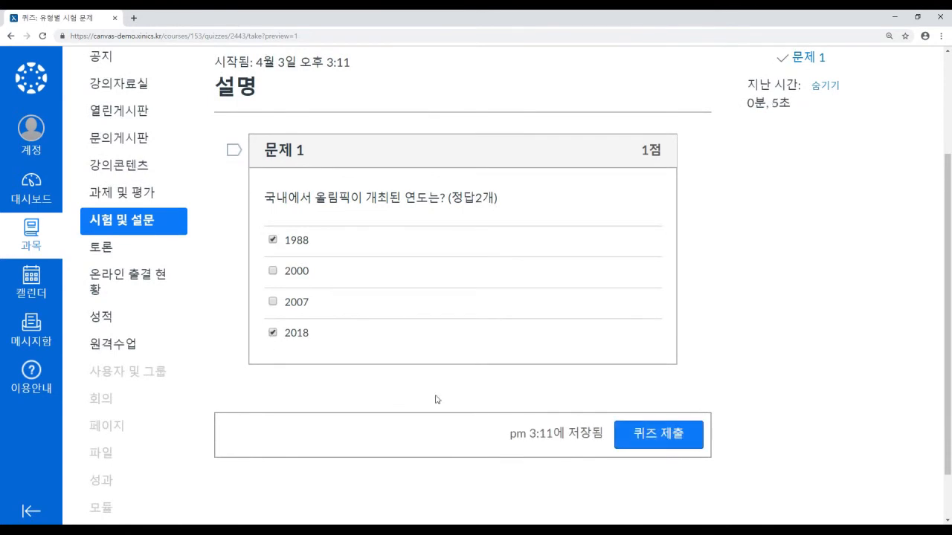
{"action": "left_click", "coordinate": [644, 435]}
{"action": "scroll", "coordinate": [645, 430], "scroll_direction": "down", "scroll_amount": 7}
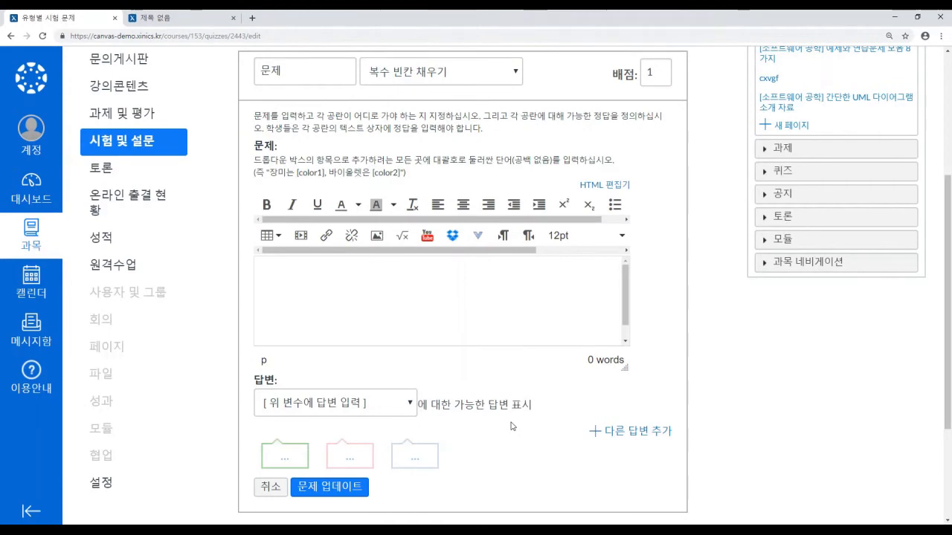
Step: Enter 곤충은 [1], [2], [3] 로 이루어져있다. as the text of the multiple-blanks question
{"action": "left_click", "coordinate": [305, 287]}
{"action": "type", "text": "곤충은 [1]"}
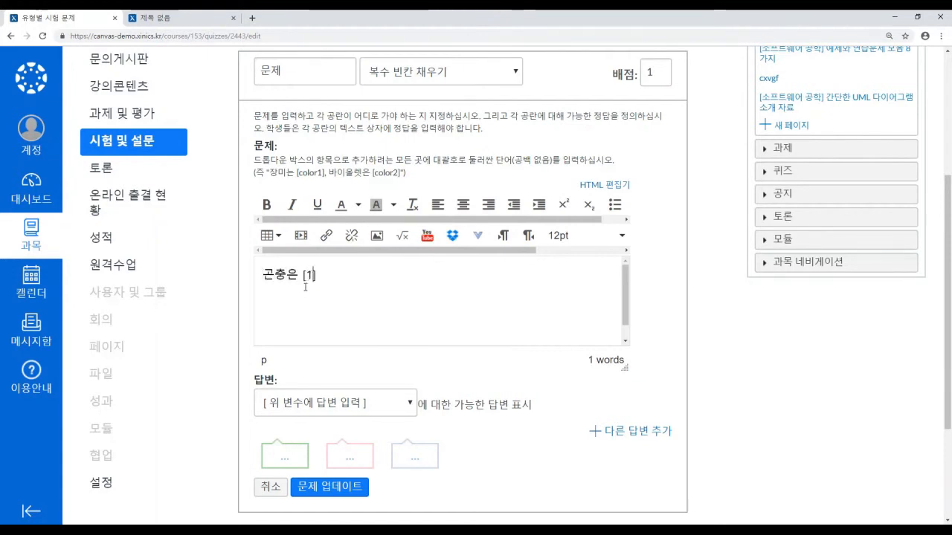
{"action": "type", "text": ", [2]"}
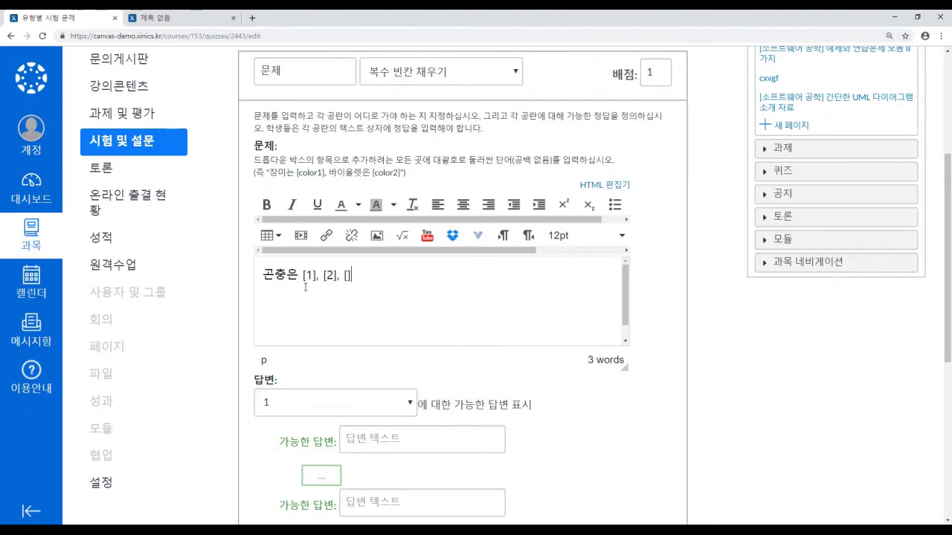
{"action": "type", "text": ", [3] 로 이루어져있다."}
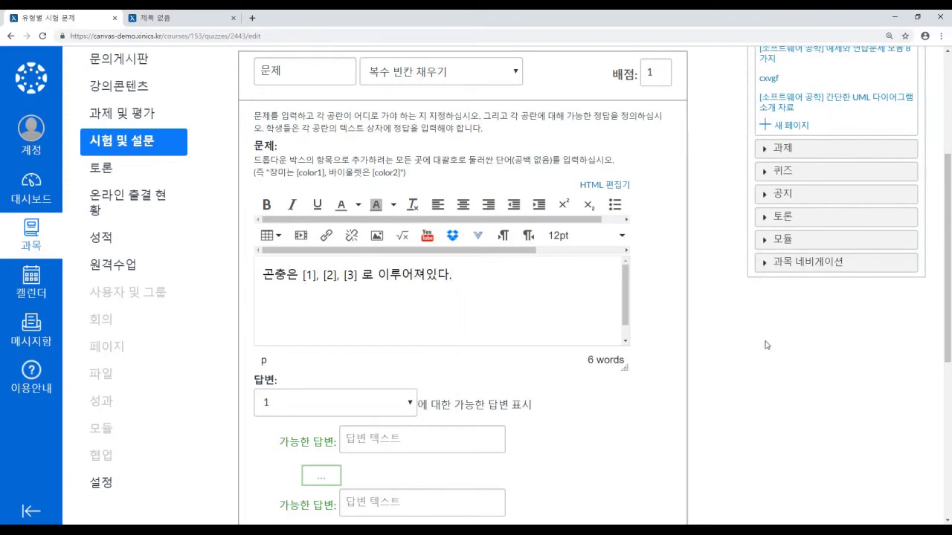
Step: Fill the three possible answers for blank 1 with 머리, 가슴 and 배
{"action": "scroll", "coordinate": [766, 344], "scroll_direction": "down", "scroll_amount": 1}
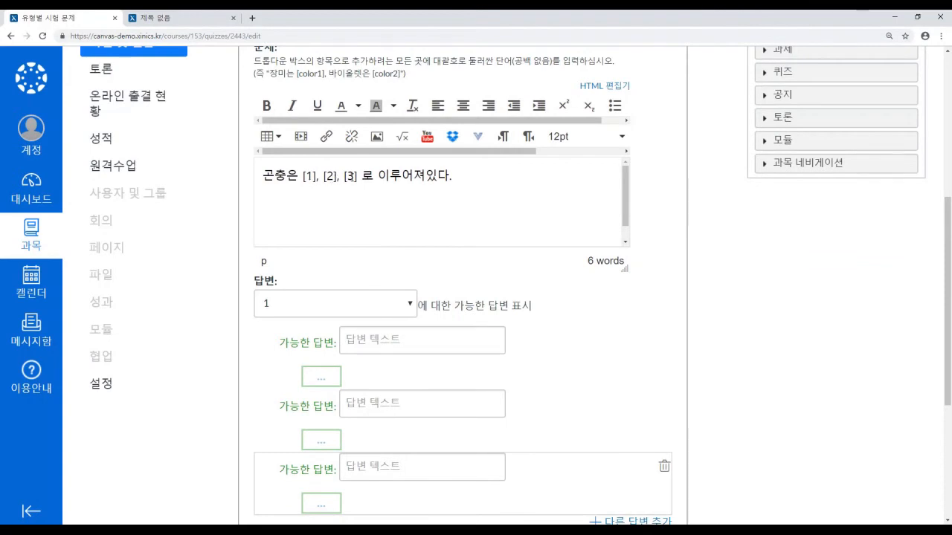
{"action": "left_click", "coordinate": [334, 304]}
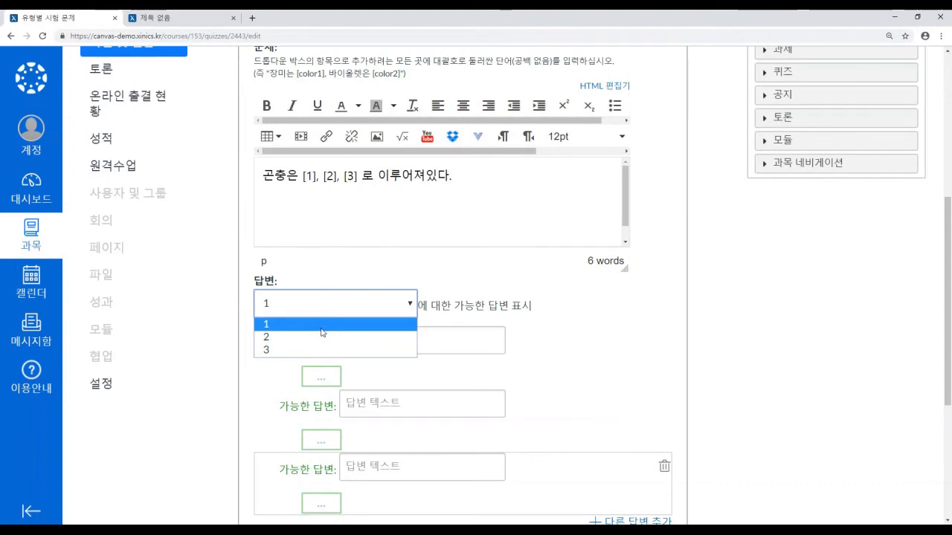
{"action": "left_click", "coordinate": [324, 321]}
{"action": "left_click", "coordinate": [406, 338]}
{"action": "type", "text": "메리"}
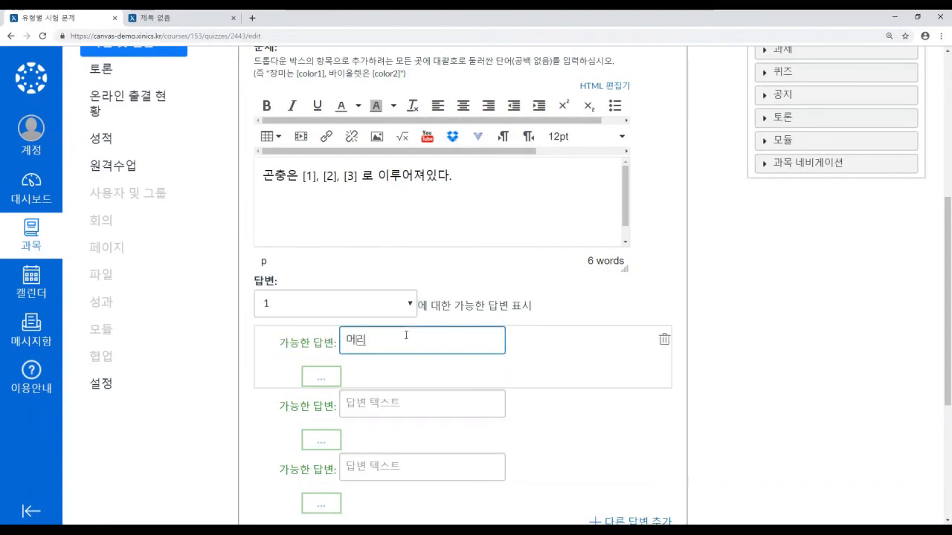
{"action": "left_click", "coordinate": [433, 400]}
{"action": "type", "text": "개스"}
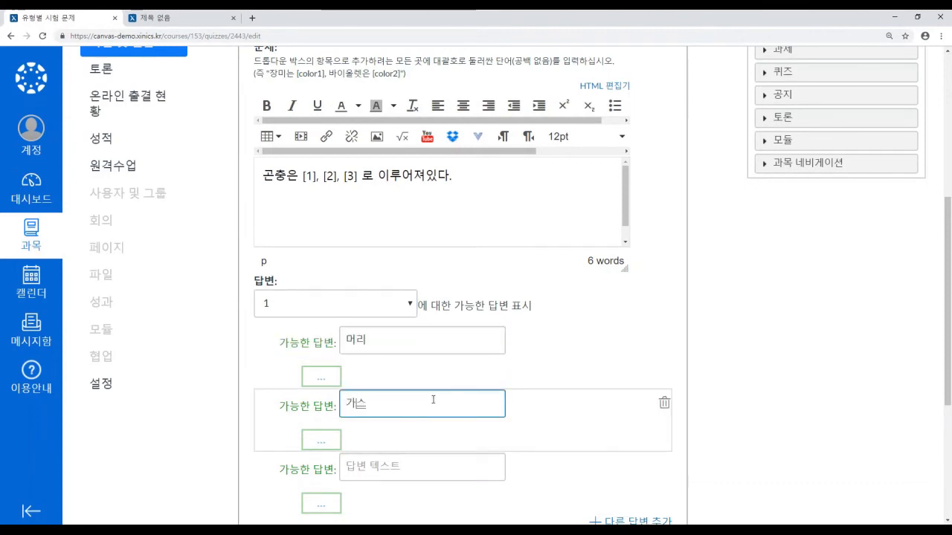
{"action": "left_click", "coordinate": [461, 456]}
{"action": "type", "text": "배"}
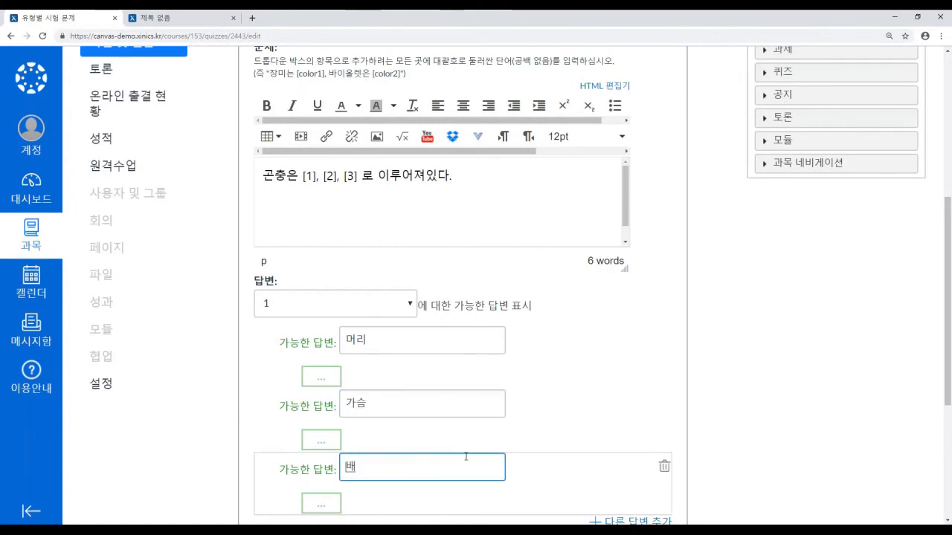
{"action": "left_click", "coordinate": [841, 371]}
Step: Switch to the answers for blank 2 and enter 머리, 가슴 and 배 as its possible answers
{"action": "left_click", "coordinate": [336, 305]}
{"action": "left_click", "coordinate": [336, 337]}
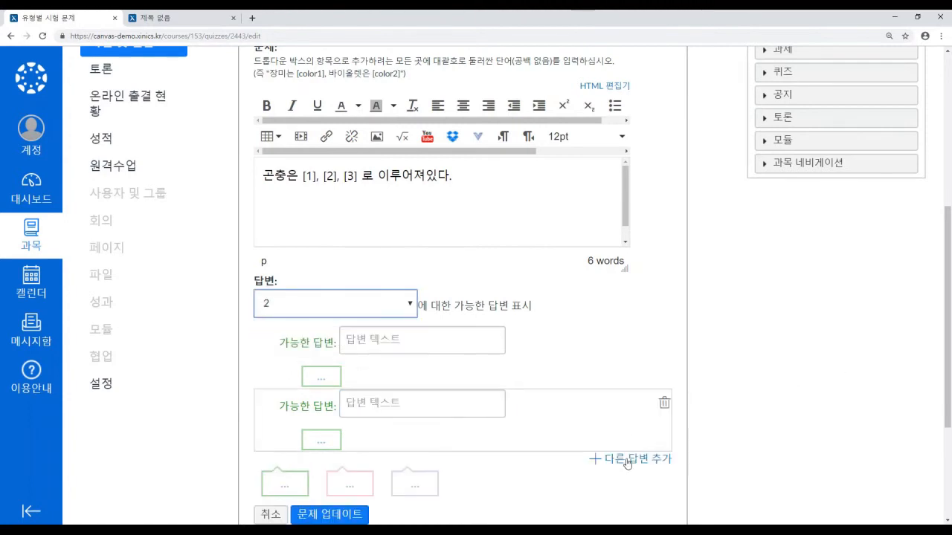
{"action": "left_click", "coordinate": [397, 338]}
{"action": "type", "text": "머리"}
{"action": "left_click", "coordinate": [436, 392]}
{"action": "type", "text": "개습"}
{"action": "key", "text": "Tab"}
{"action": "type", "text": "빼"}
Step: Switch to the answers for blank 3 and enter 머리, 가슴 and, in an added answer, 배
{"action": "left_click", "coordinate": [339, 303]}
{"action": "left_click", "coordinate": [342, 346]}
{"action": "left_click", "coordinate": [406, 347]}
{"action": "type", "text": "머리"}
{"action": "left_click", "coordinate": [434, 395]}
{"action": "type", "text": "개스"}
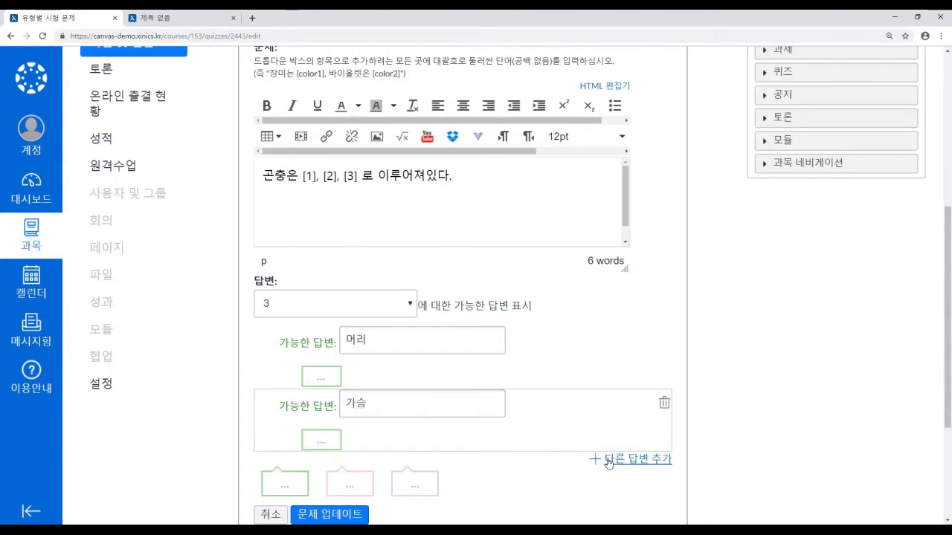
{"action": "left_click", "coordinate": [603, 458]}
{"action": "left_click", "coordinate": [426, 461]}
{"action": "type", "text": "배"}
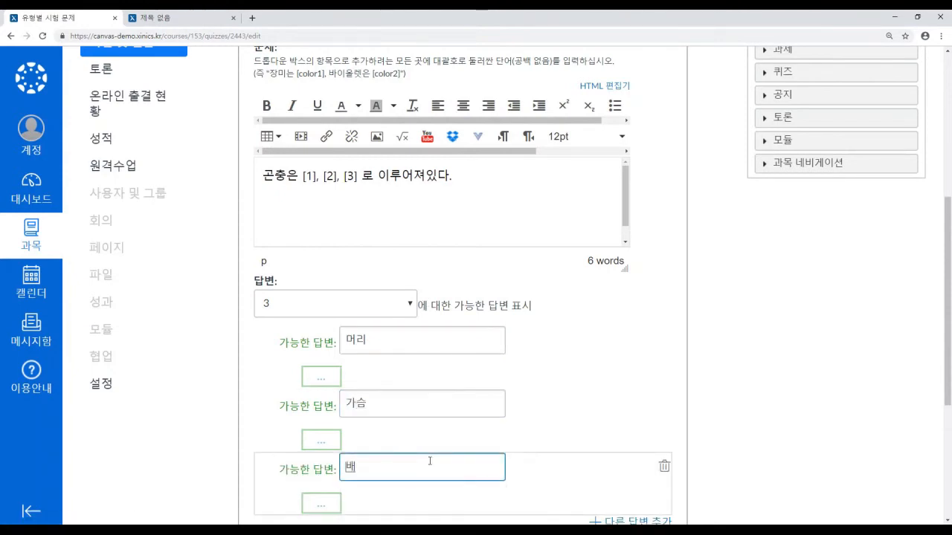
Step: Update the multiple-blanks question and save the quiz
{"action": "scroll", "coordinate": [749, 402], "scroll_direction": "down", "scroll_amount": 3}
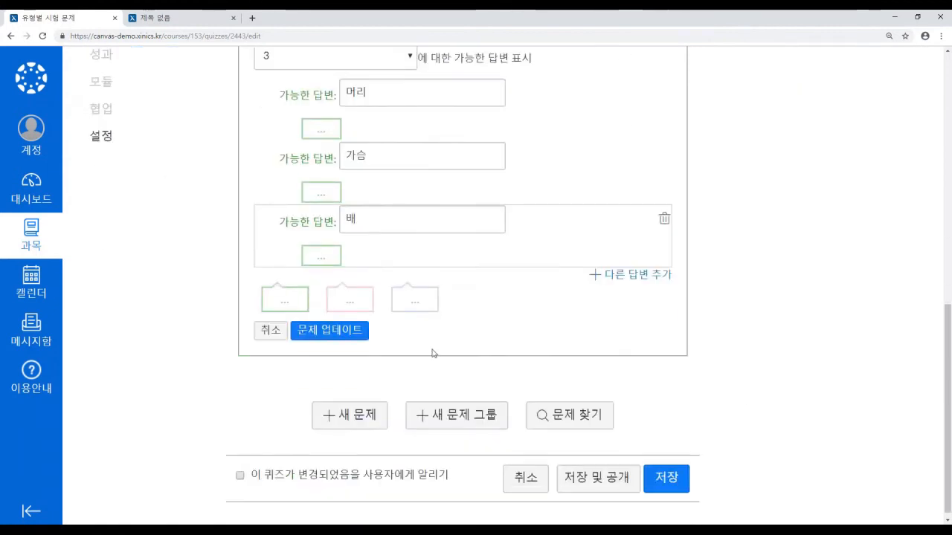
{"action": "left_click", "coordinate": [352, 332]}
{"action": "scroll", "coordinate": [670, 310], "scroll_direction": "up", "scroll_amount": 2}
{"action": "left_click", "coordinate": [666, 380]}
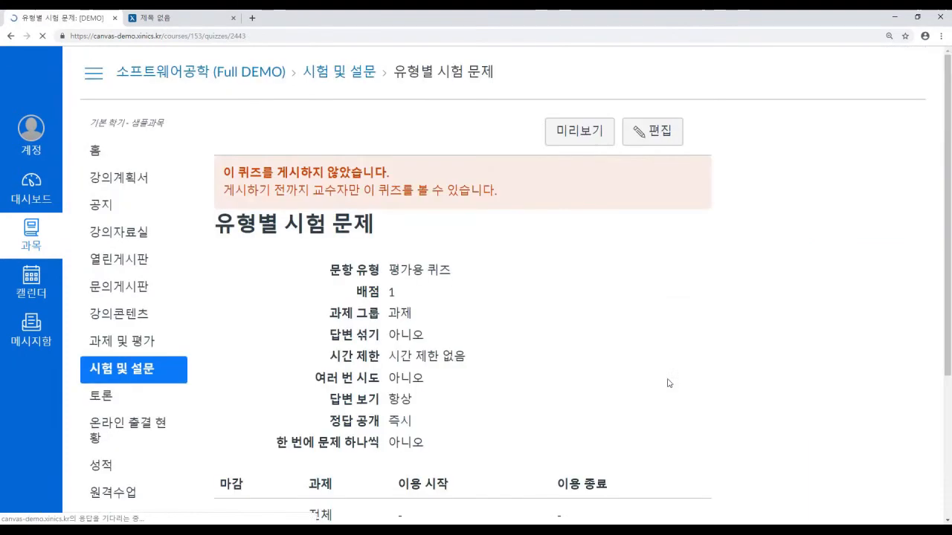
Step: Preview the quiz and fill the three blanks of the insect question with 머리, 가슴 and 배
{"action": "left_click", "coordinate": [574, 132]}
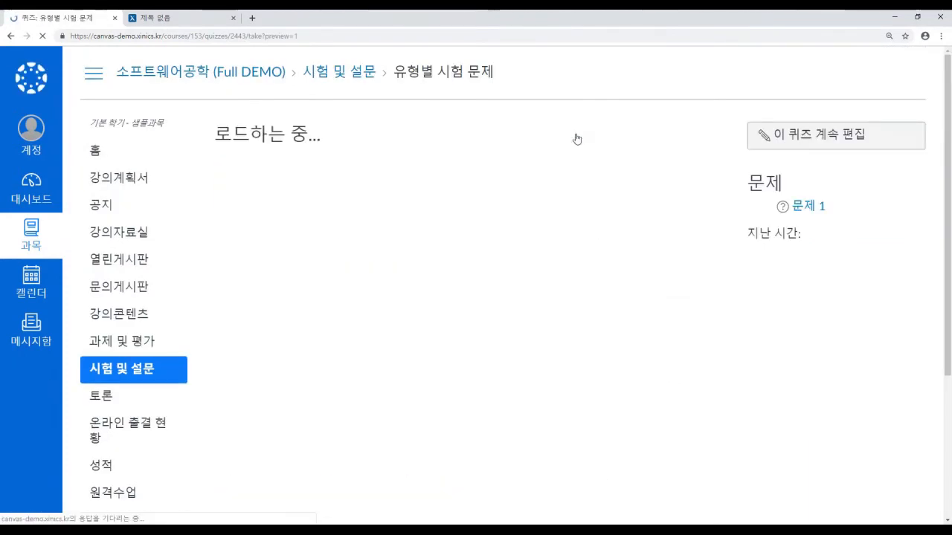
{"action": "scroll", "coordinate": [628, 268], "scroll_direction": "down", "scroll_amount": 1}
{"action": "left_click", "coordinate": [321, 255]}
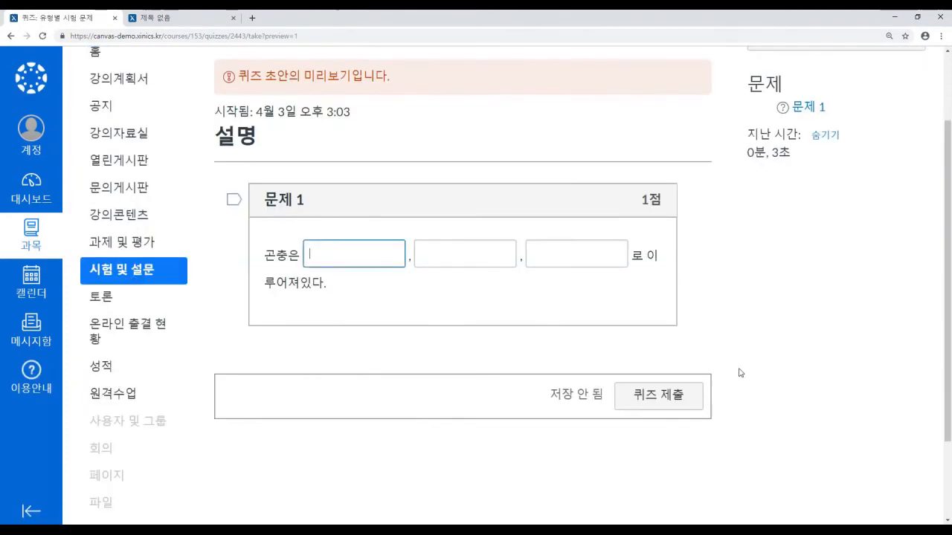
{"action": "type", "text": "머리"}
{"action": "key", "text": "Tab"}
{"action": "key", "text": "shift+Tab"}
{"action": "key", "text": "Right"}
{"action": "key", "text": "Tab"}
{"action": "type", "text": "가슴"}
{"action": "key", "text": "Tab"}
{"action": "type", "text": "배"}
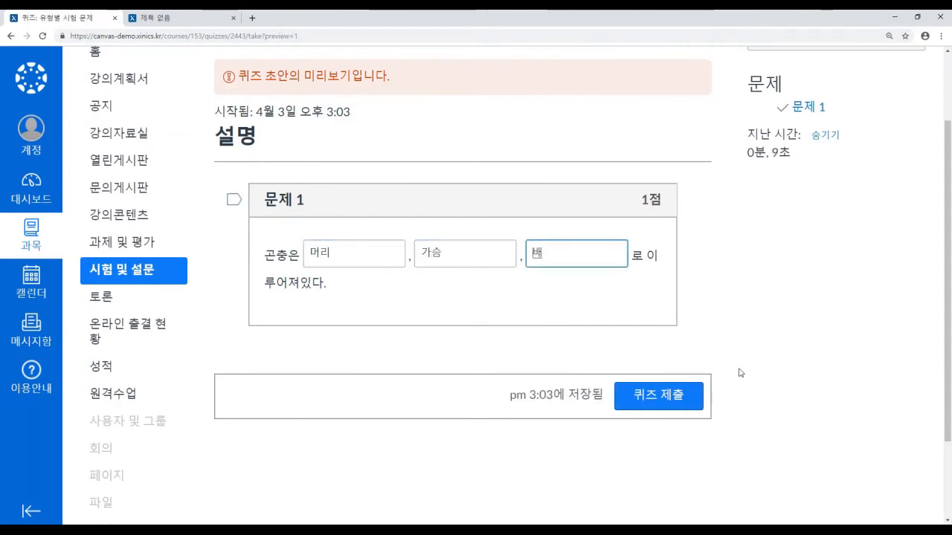
Step: Submit the previewed insect question and review the result
{"action": "left_click", "coordinate": [683, 403]}
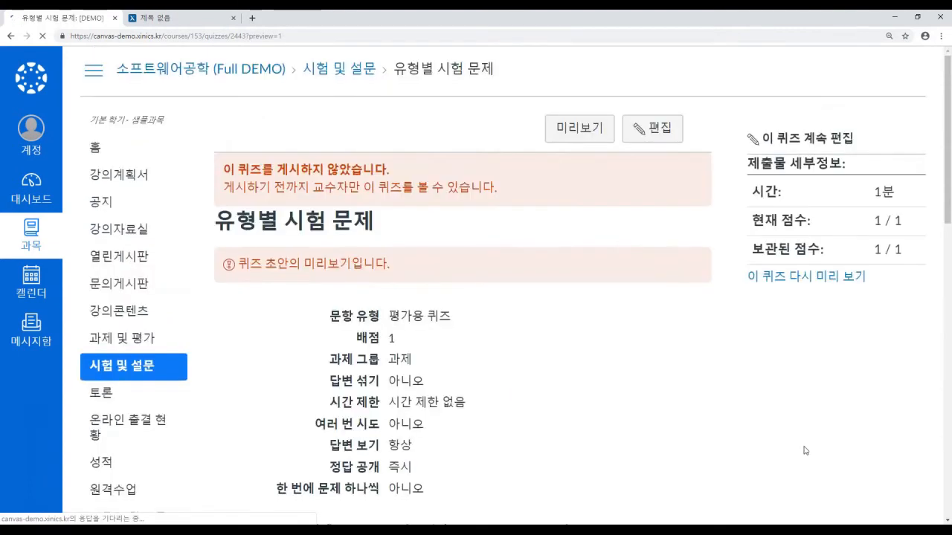
{"action": "scroll", "coordinate": [803, 449], "scroll_direction": "down", "scroll_amount": 10}
{"action": "scroll", "coordinate": [803, 447], "scroll_direction": "down", "scroll_amount": 4}
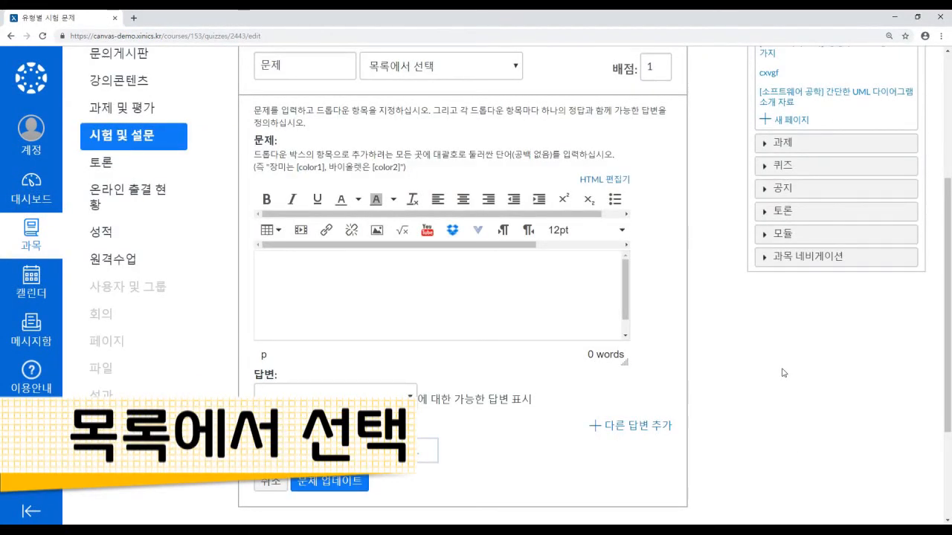
Step: Enter 1+1=[1], 2+2=[2], 3+3=[3] as the text of the 목록에서 선택 question
{"action": "type", "text": "1+1="}
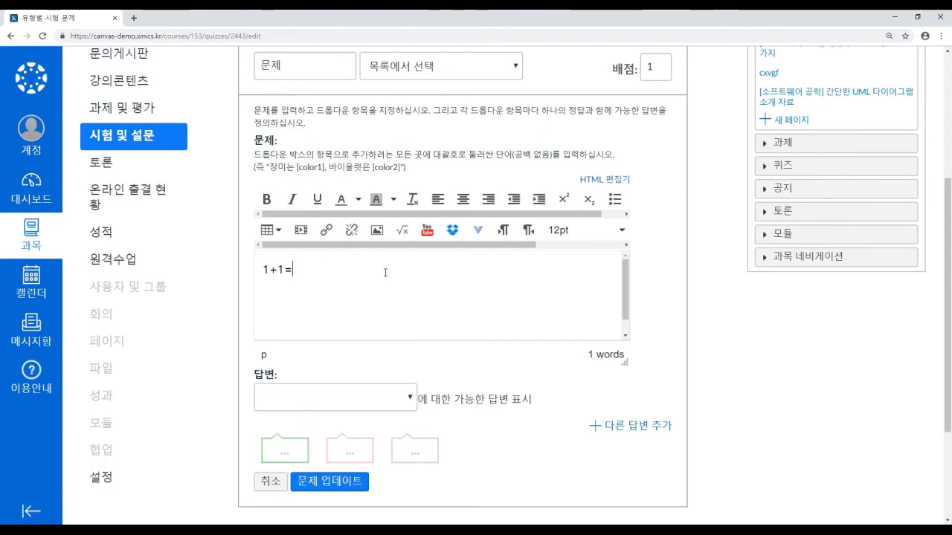
{"action": "type", "text": "[1],"}
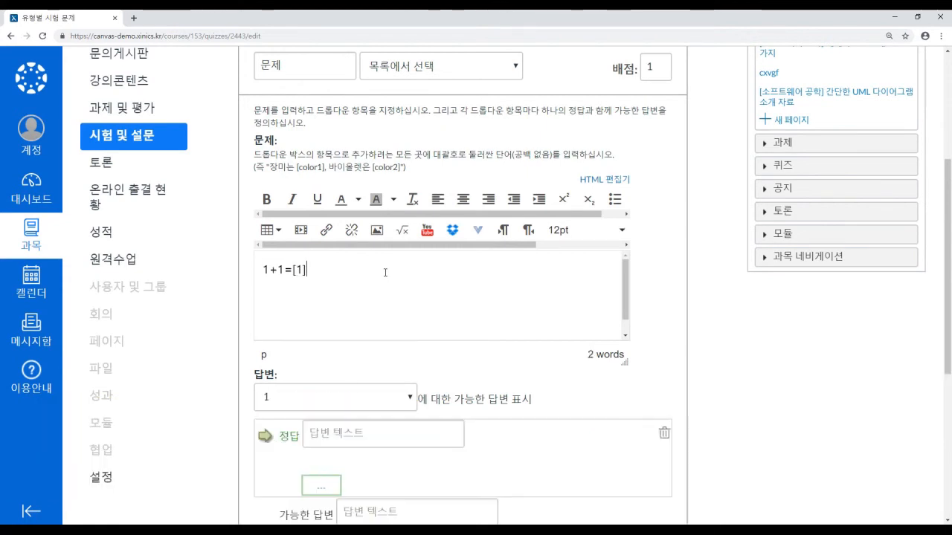
{"action": "type", "text": " 2+2"}
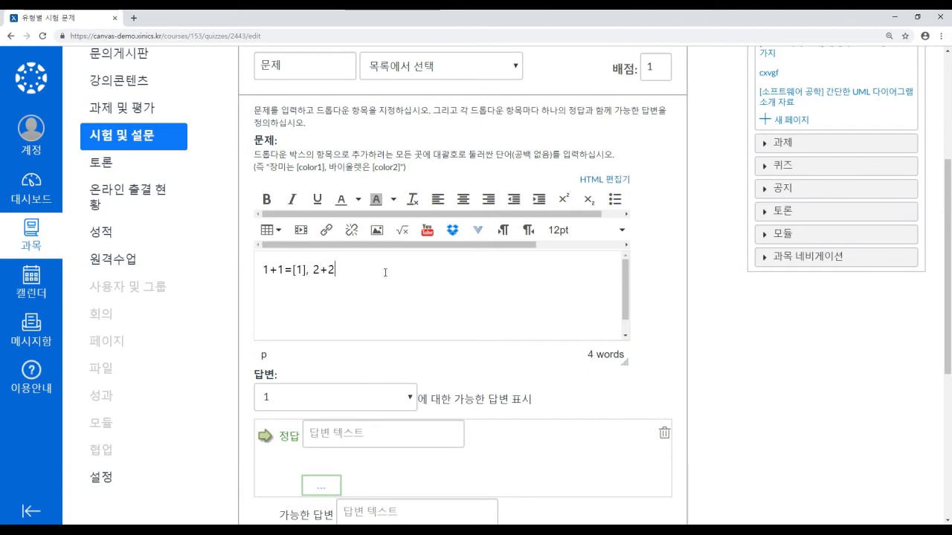
{"action": "type", "text": "=[]2]"}
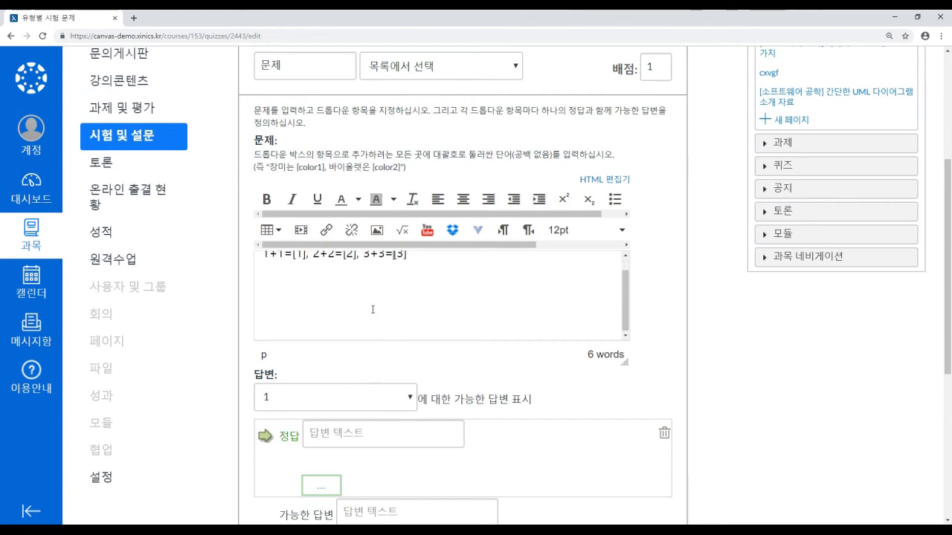
Step: Add a third answer for dropdown 1, fill the answers with 1, 2 and 3, and mark 2 as correct
{"action": "scroll", "coordinate": [464, 335], "scroll_direction": "down", "scroll_amount": 1}
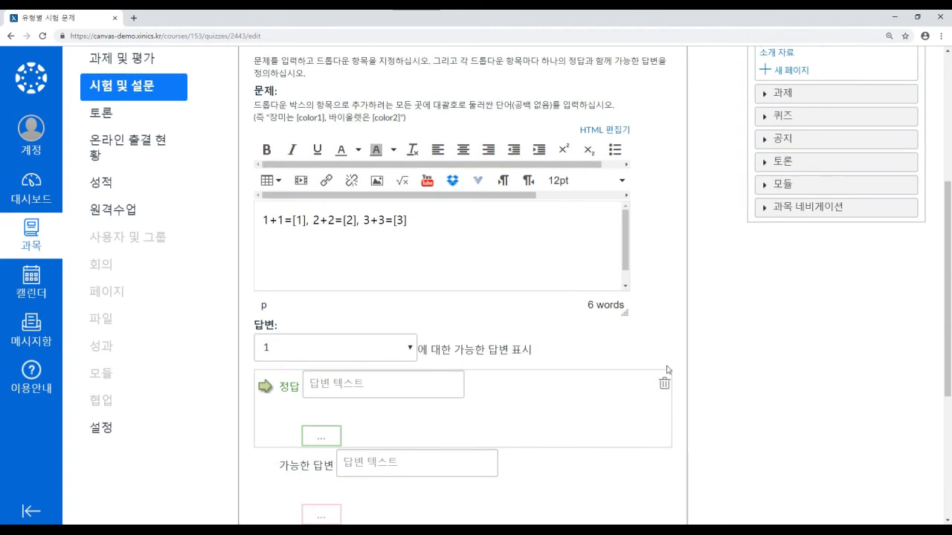
{"action": "scroll", "coordinate": [378, 366], "scroll_direction": "down", "scroll_amount": 2}
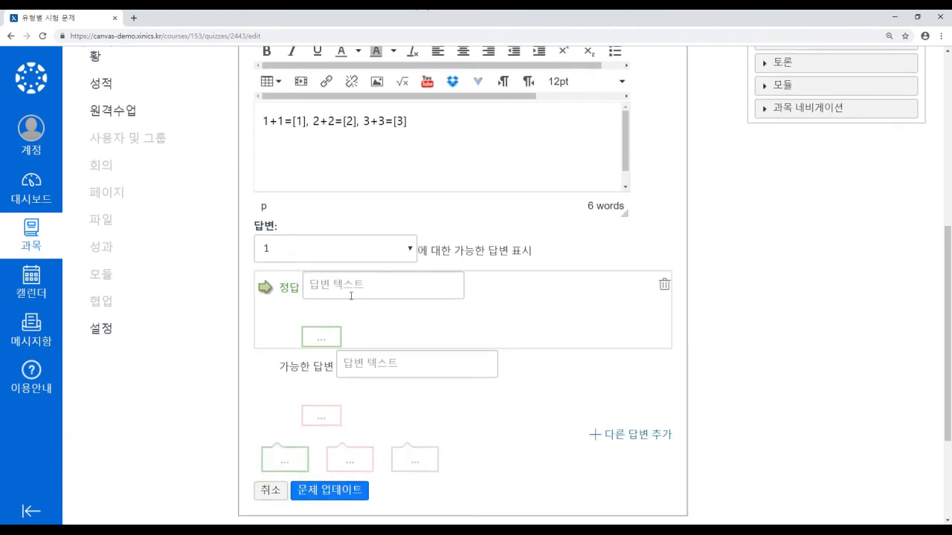
{"action": "left_click", "coordinate": [630, 434]}
{"action": "left_click", "coordinate": [374, 289]}
{"action": "type", "text": "1"}
{"action": "left_click", "coordinate": [473, 368]}
{"action": "type", "text": "2"}
{"action": "left_click", "coordinate": [470, 446]}
{"action": "type", "text": "3"}
{"action": "left_click", "coordinate": [750, 384]}
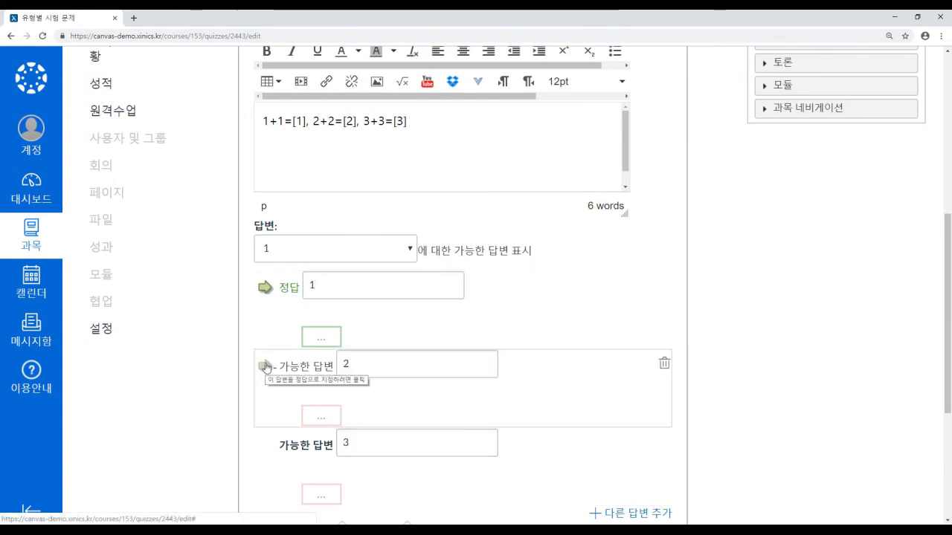
{"action": "left_click", "coordinate": [266, 367]}
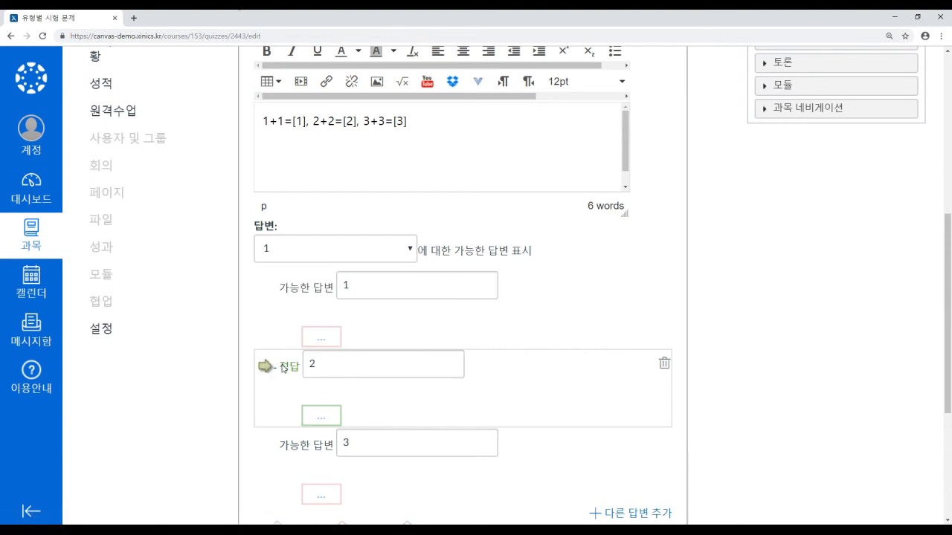
Step: Add a third answer for dropdown 2, fill the answers with 4, 5 and 6, and mark 4 as correct
{"action": "left_click", "coordinate": [322, 251]}
{"action": "left_click", "coordinate": [316, 283]}
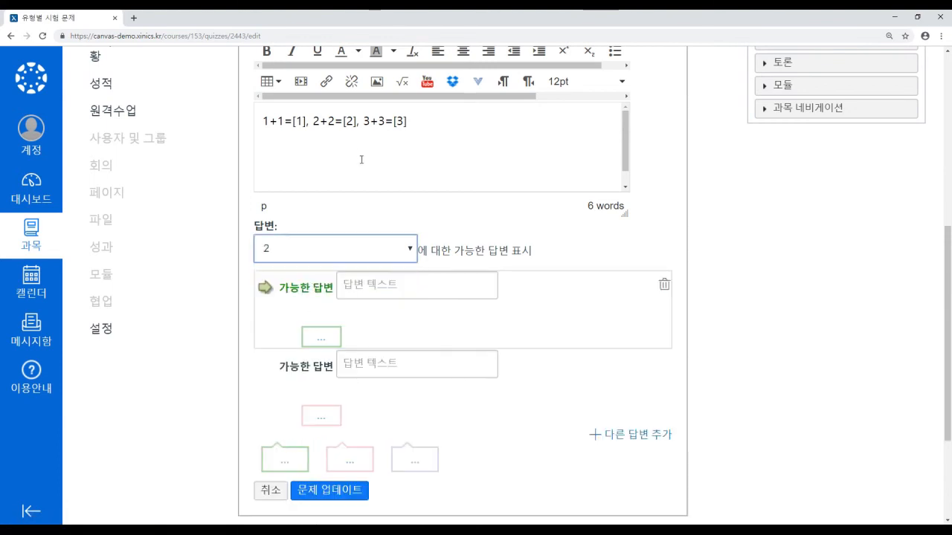
{"action": "double_click", "coordinate": [349, 121]}
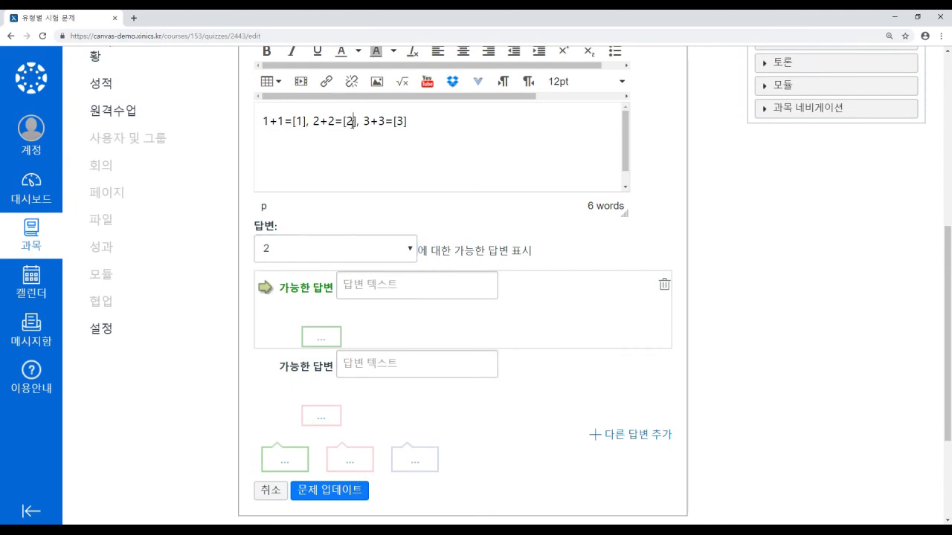
{"action": "left_click", "coordinate": [363, 284]}
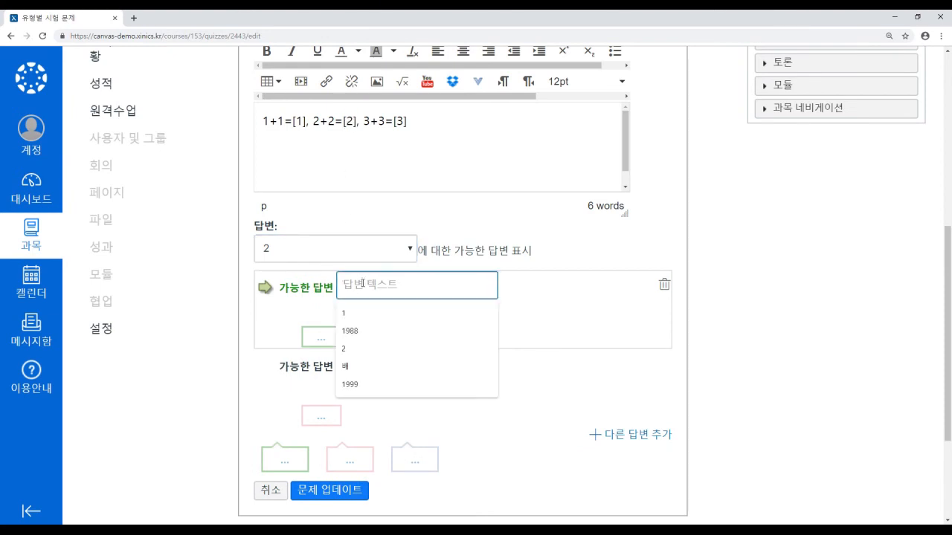
{"action": "type", "text": "4"}
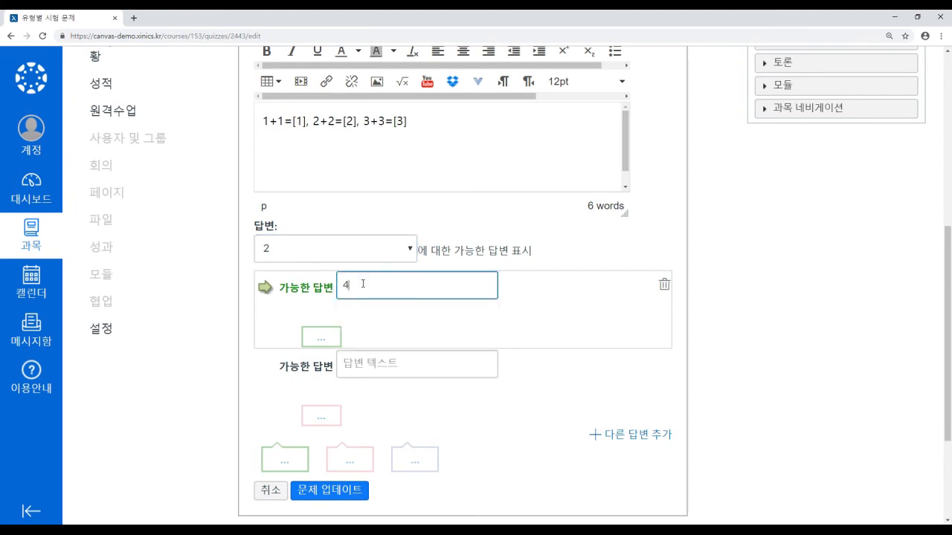
{"action": "left_click", "coordinate": [638, 444]}
{"action": "left_click", "coordinate": [415, 365]}
{"action": "type", "text": "5"}
{"action": "key", "text": "Tab"}
{"action": "type", "text": "6"}
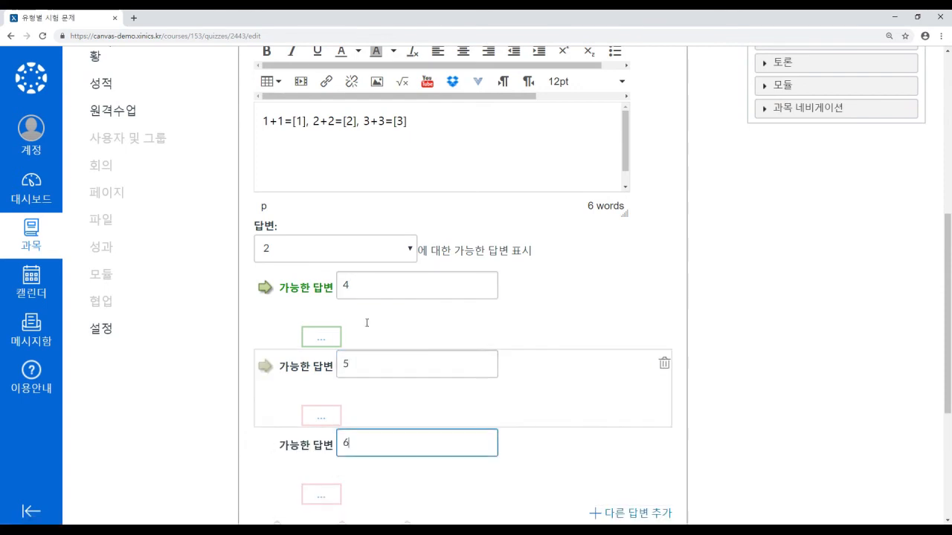
{"action": "left_click", "coordinate": [263, 289]}
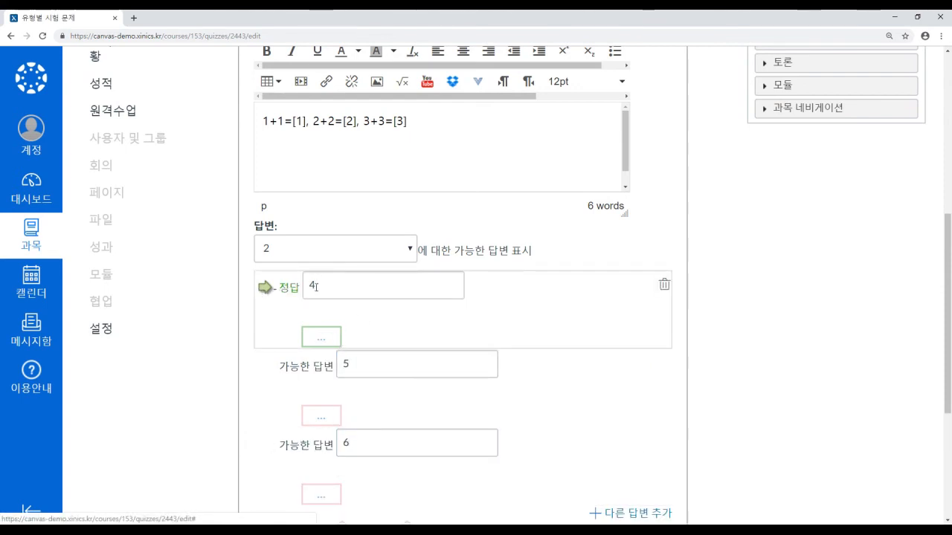
Step: Add a third answer for dropdown 3 and fill the answers with 6, 7 and 8, keeping 6 as the correct one
{"action": "left_click", "coordinate": [324, 253]}
{"action": "left_click", "coordinate": [316, 295]}
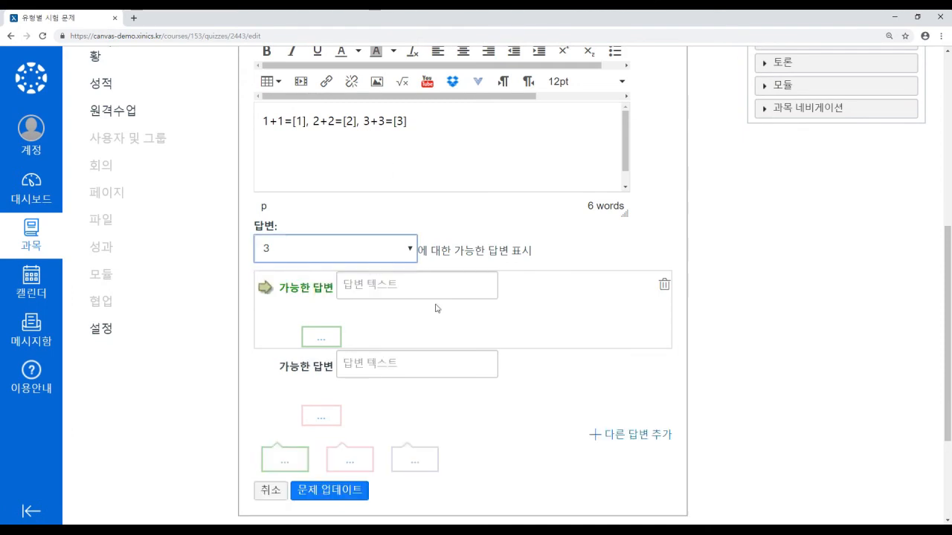
{"action": "left_click", "coordinate": [617, 437]}
{"action": "left_click", "coordinate": [406, 281]}
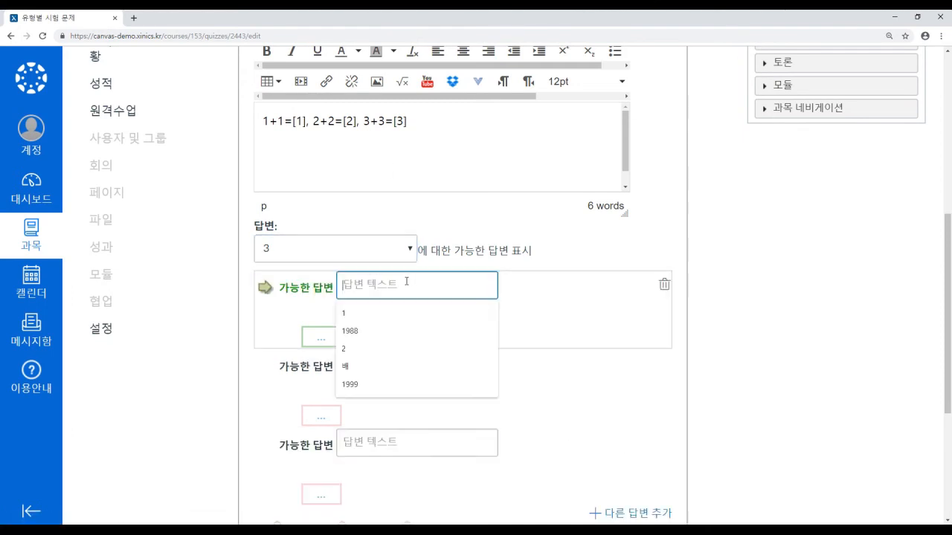
{"action": "type", "text": "6"}
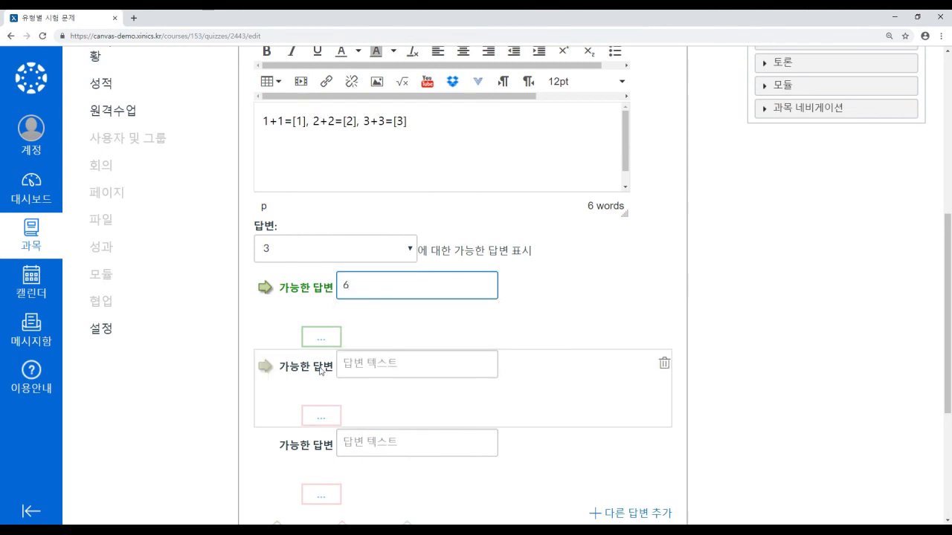
{"action": "left_click", "coordinate": [341, 363]}
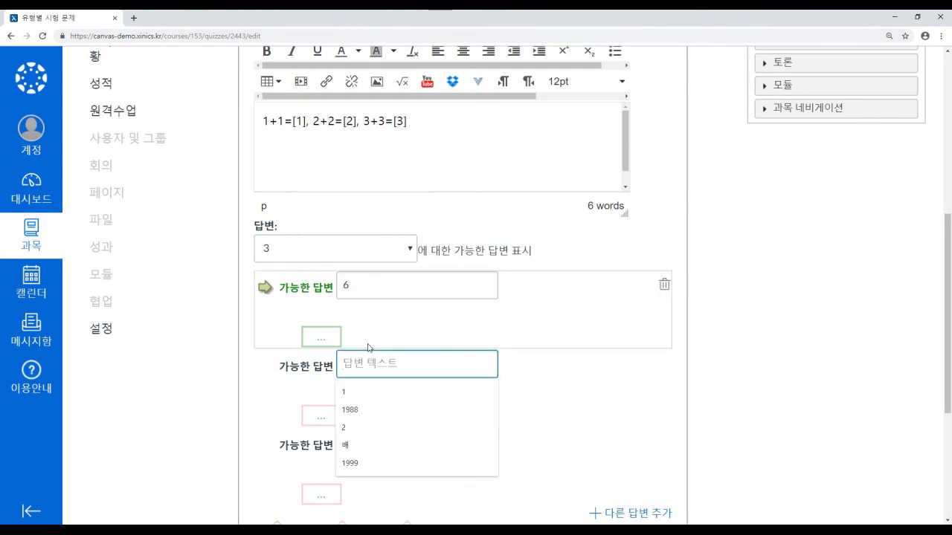
{"action": "type", "text": "7"}
{"action": "left_click", "coordinate": [425, 443]}
{"action": "type", "text": "8"}
{"action": "left_click", "coordinate": [775, 426]}
Step: Update the dropdown question and save the quiz without publishing it
{"action": "scroll", "coordinate": [773, 426], "scroll_direction": "down", "scroll_amount": 2}
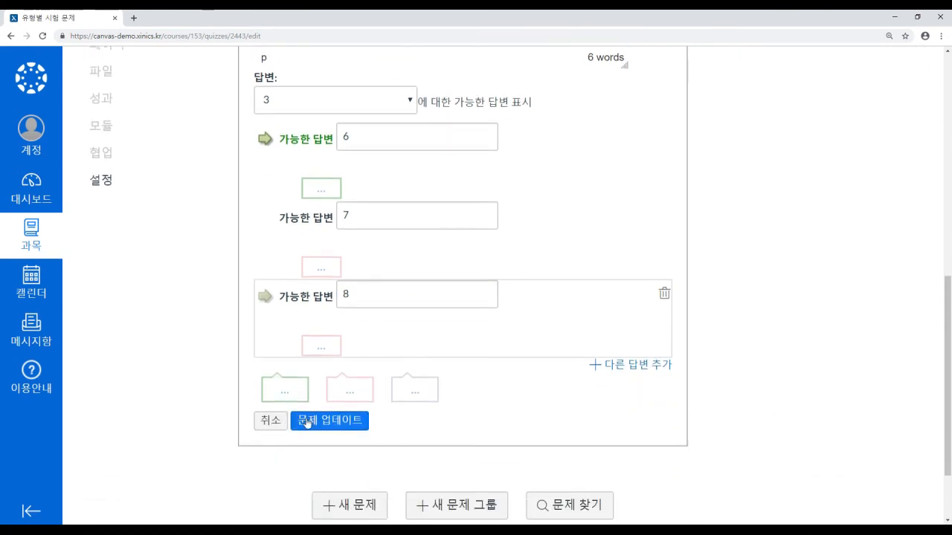
{"action": "left_click", "coordinate": [308, 421]}
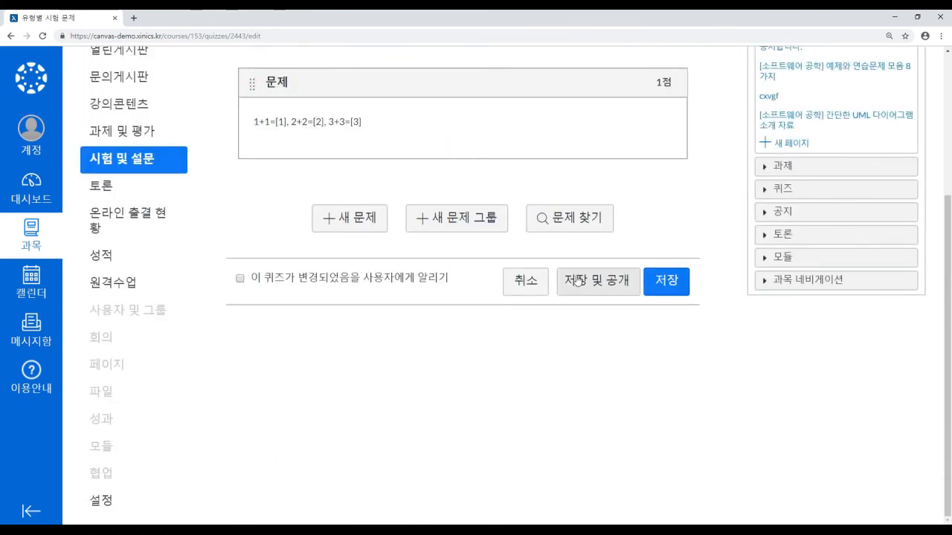
{"action": "left_click", "coordinate": [666, 280]}
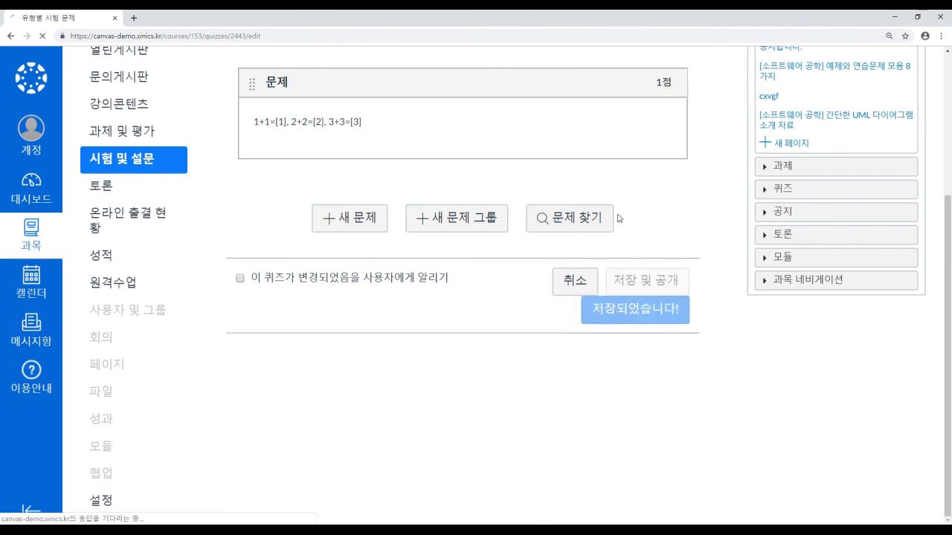
Step: Preview the quiz, choose 2, 4 and 6 for the three sums, then submit it and review the result
{"action": "left_click", "coordinate": [554, 134]}
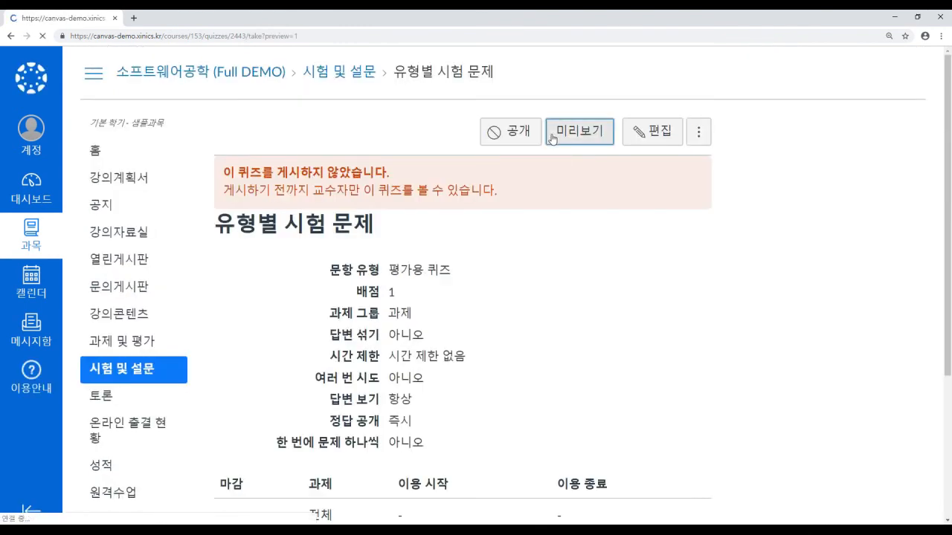
{"action": "scroll", "coordinate": [409, 298], "scroll_direction": "down", "scroll_amount": 2}
{"action": "left_click", "coordinate": [394, 262]}
{"action": "left_click", "coordinate": [389, 302]}
{"action": "left_click", "coordinate": [540, 255]}
{"action": "left_click", "coordinate": [541, 290]}
{"action": "left_click", "coordinate": [420, 290]}
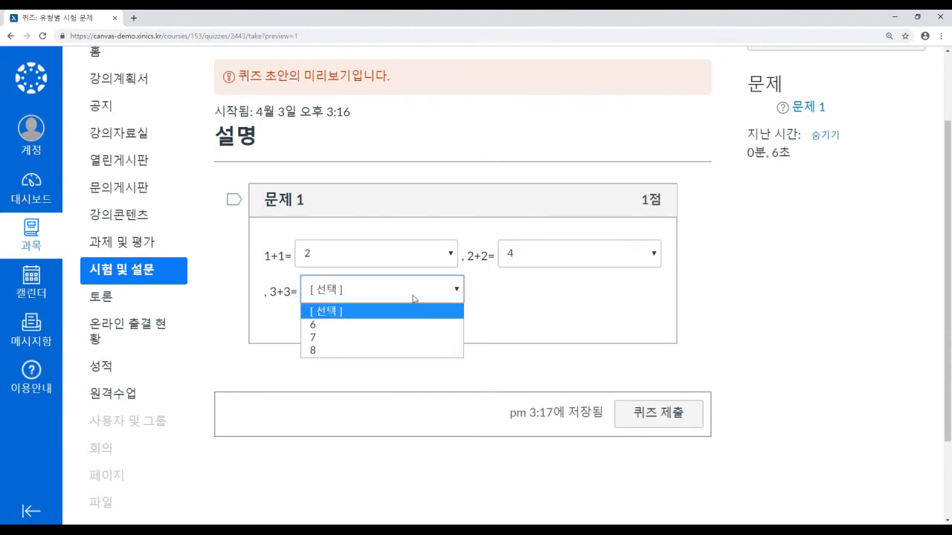
{"action": "left_click", "coordinate": [413, 325]}
{"action": "left_click", "coordinate": [643, 415]}
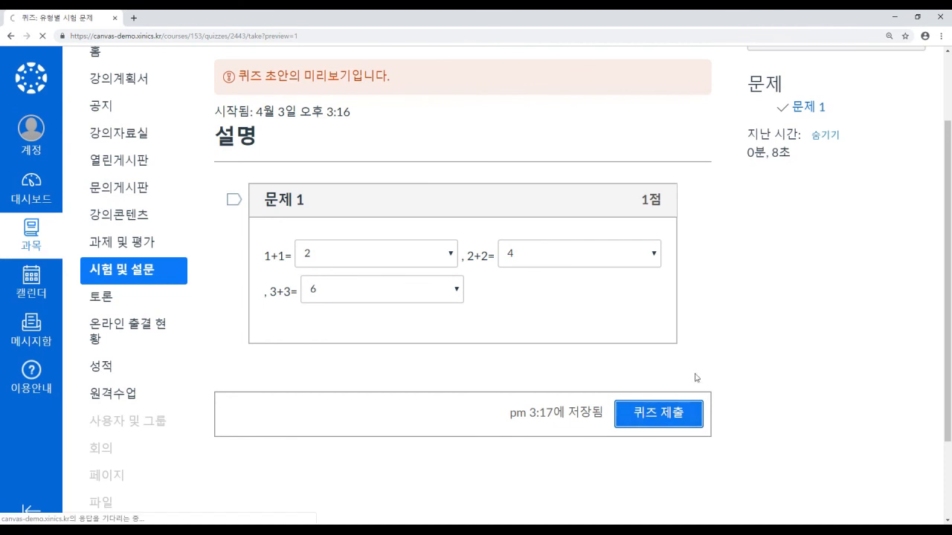
{"action": "scroll", "coordinate": [712, 370], "scroll_direction": "down", "scroll_amount": 4}
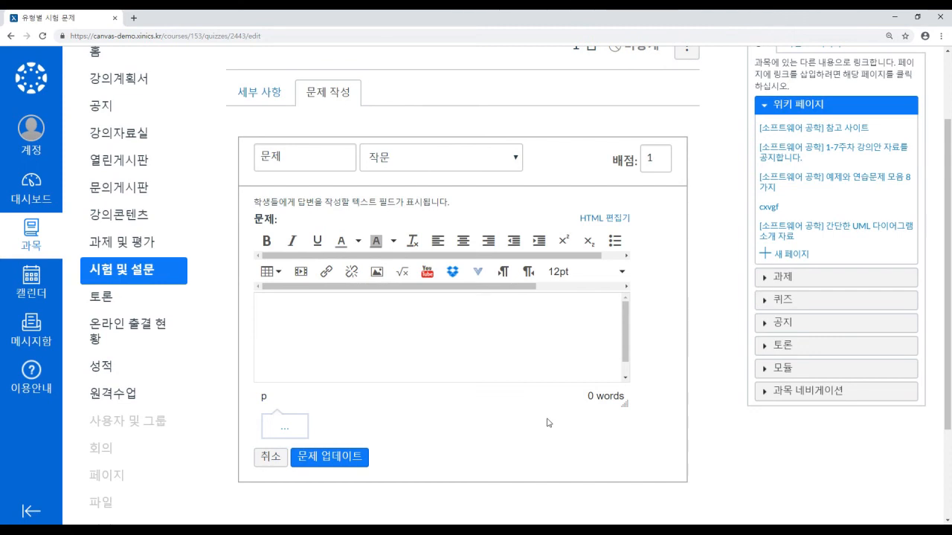
Step: Enter 소프트웨어에 대해 아는대로 서술하시오. as the 작문 question's text, update the question and save the quiz
{"action": "type", "text": "소프트웨"}
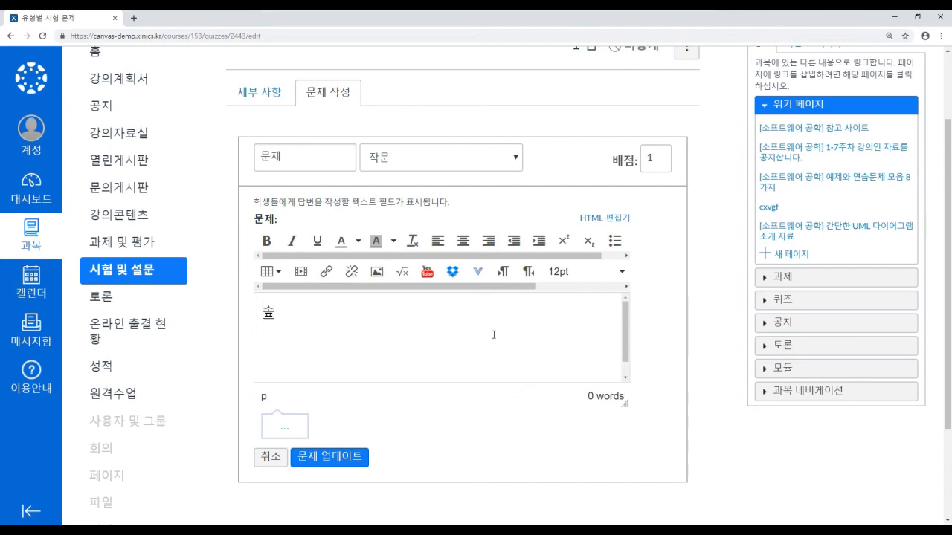
{"action": "type", "text": "어에 대"}
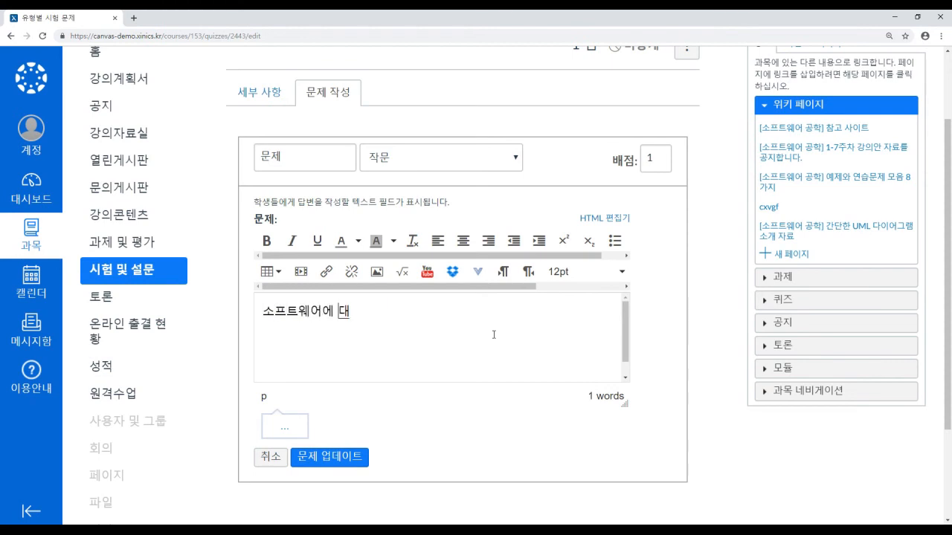
{"action": "type", "text": "해 아는대로 서술하시오."}
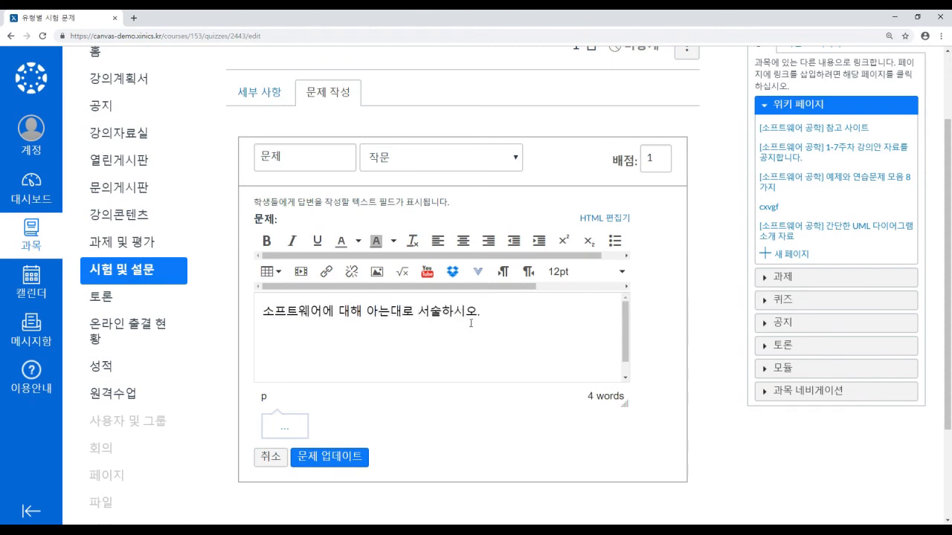
{"action": "left_click", "coordinate": [358, 456]}
{"action": "left_click", "coordinate": [689, 351]}
Step: Preview the quiz and write 답변을 작성합니다. as the answer to the essay question
{"action": "left_click", "coordinate": [561, 138]}
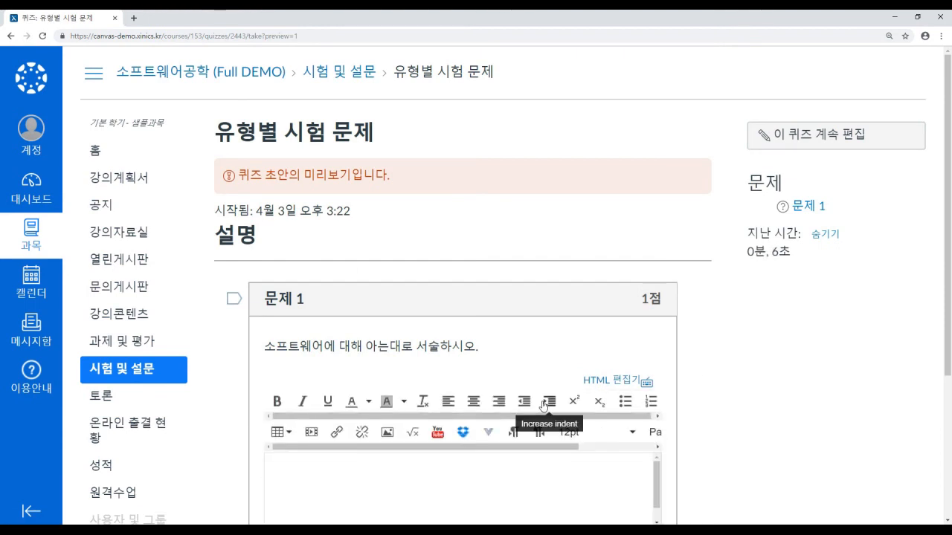
{"action": "scroll", "coordinate": [612, 450], "scroll_direction": "down", "scroll_amount": 1}
{"action": "left_click", "coordinate": [626, 384]}
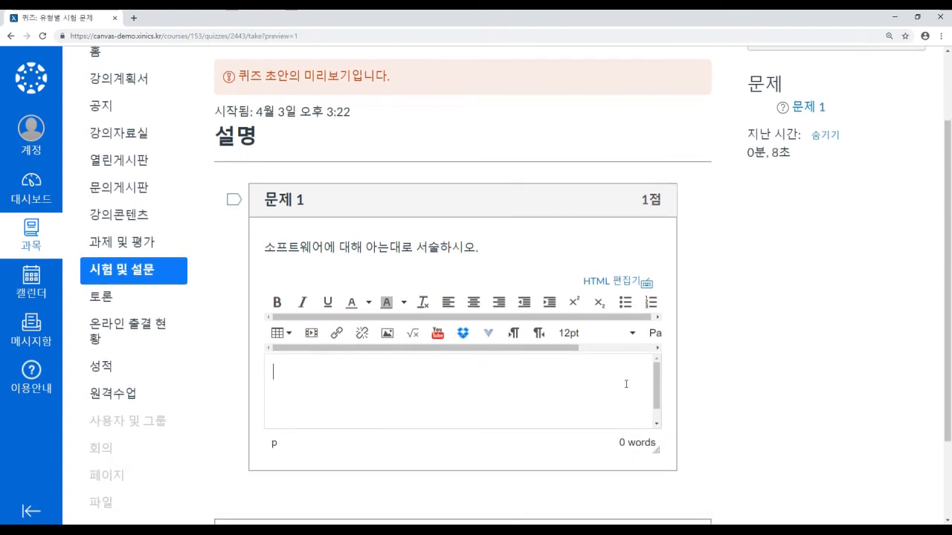
{"action": "type", "text": "답변을"}
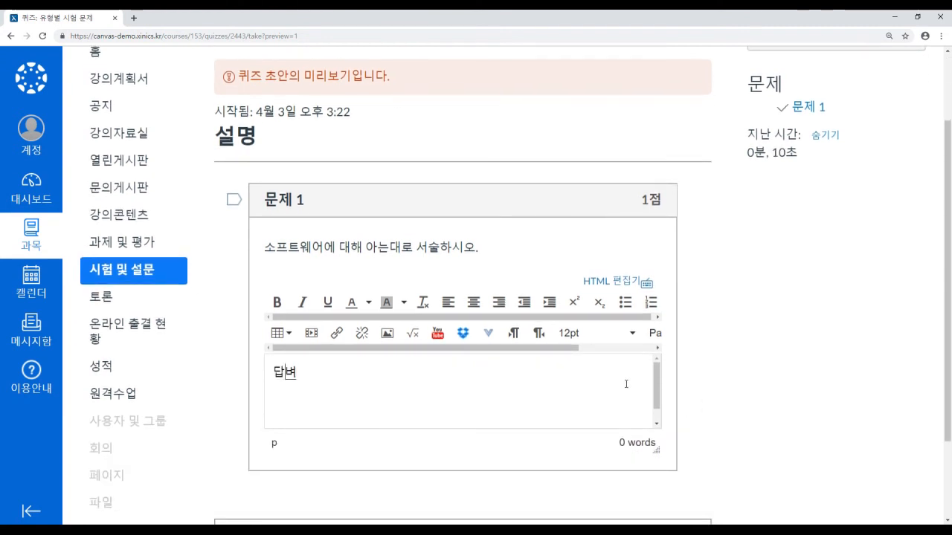
{"action": "type", "text": " 작성합니다."}
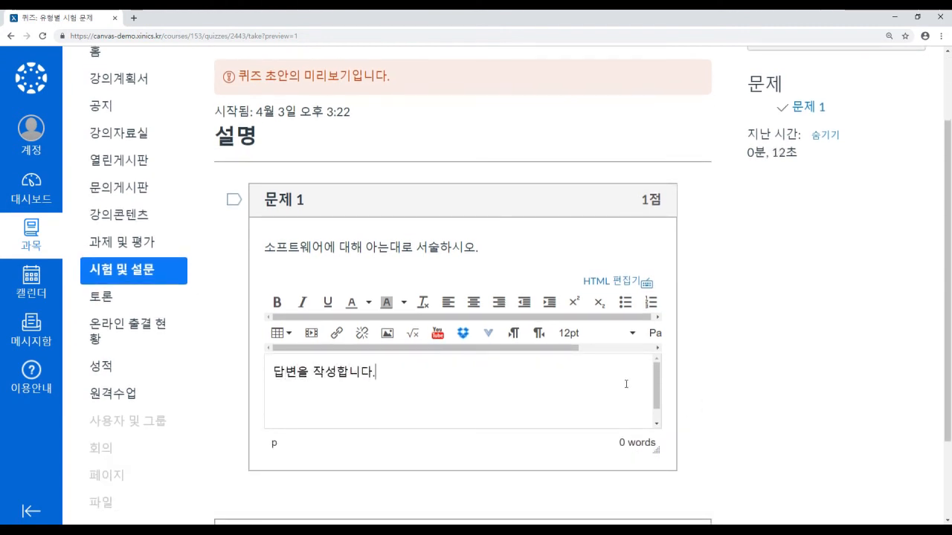
Step: Submit the previewed essay answer and review the quiz result
{"action": "scroll", "coordinate": [743, 424], "scroll_direction": "down", "scroll_amount": 2}
{"action": "left_click", "coordinate": [690, 435]}
{"action": "scroll", "coordinate": [696, 434], "scroll_direction": "down", "scroll_amount": 7}
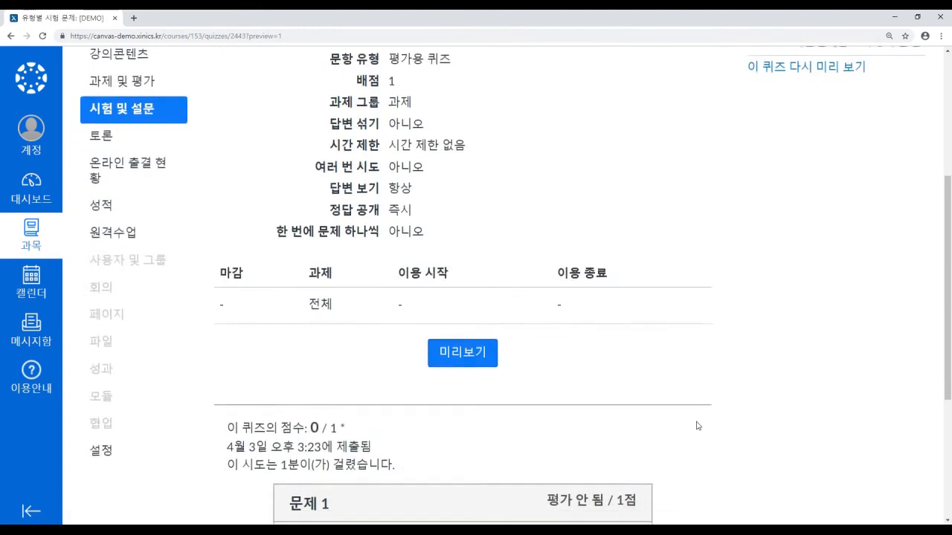